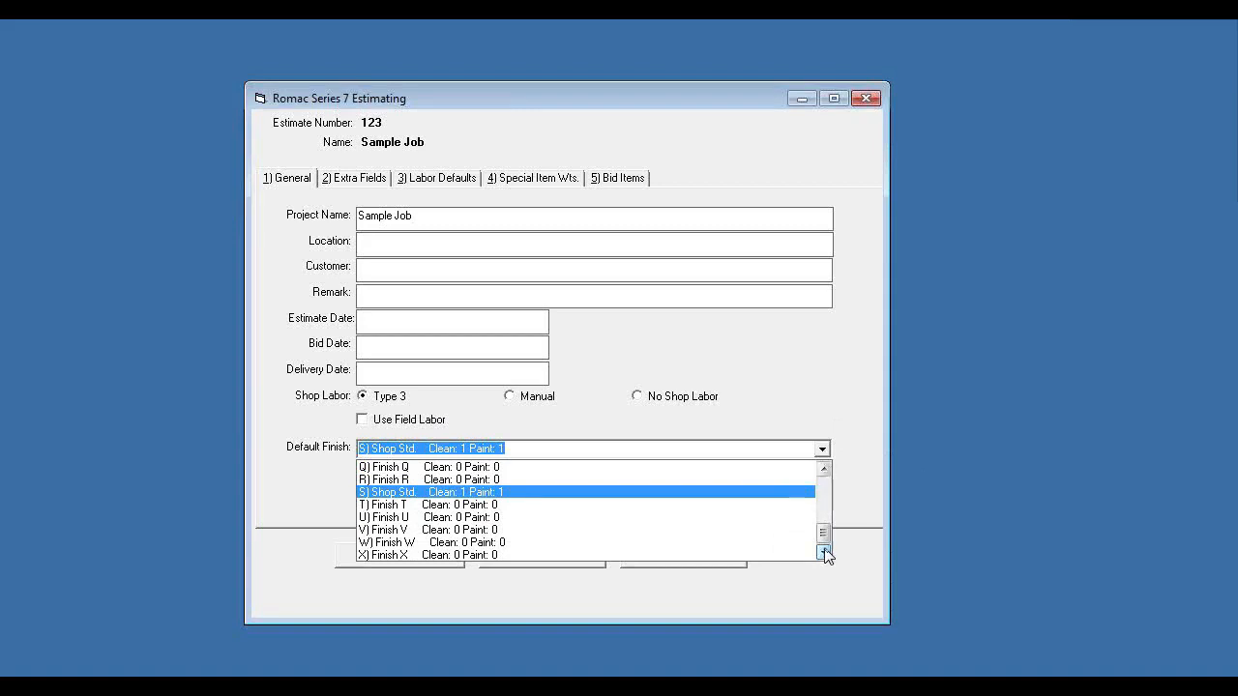
# - Look through the available default finishes from Finish A onward, keeping Shop Std. as the estimate's default finish
pyautogui.moveTo(826, 531); pyautogui.dragTo(829, 462)
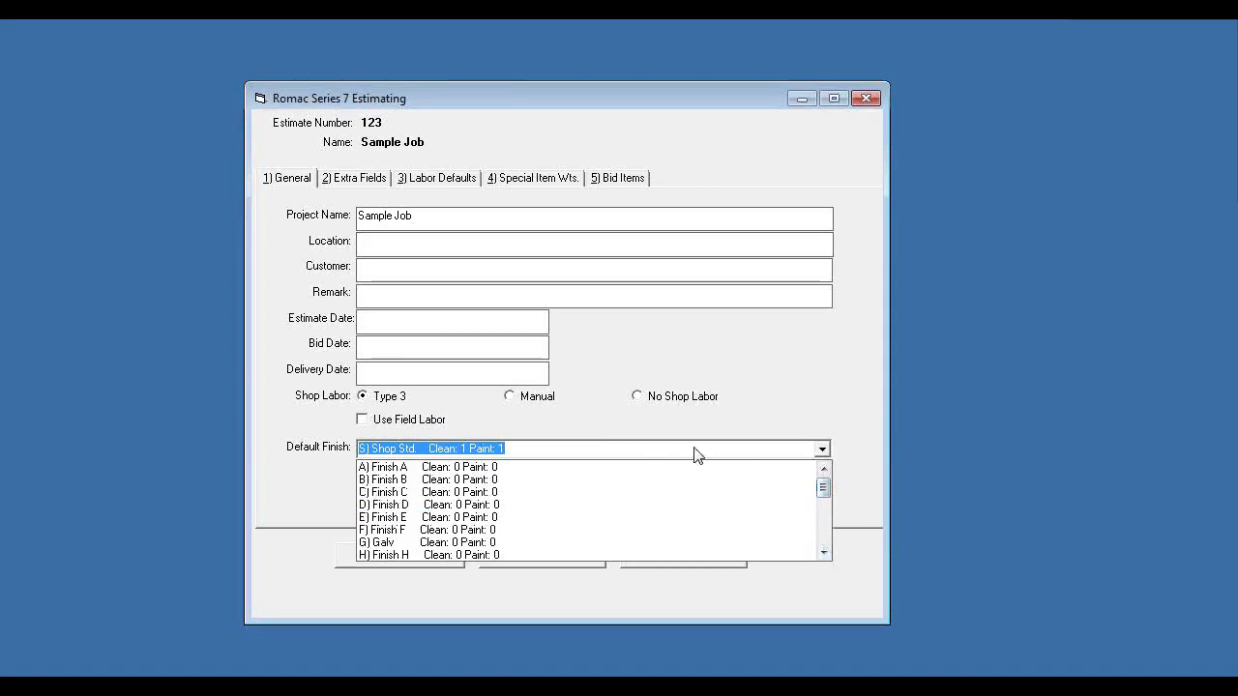
pyautogui.click(824, 553)
pyautogui.click(824, 554)
pyautogui.click(824, 553)
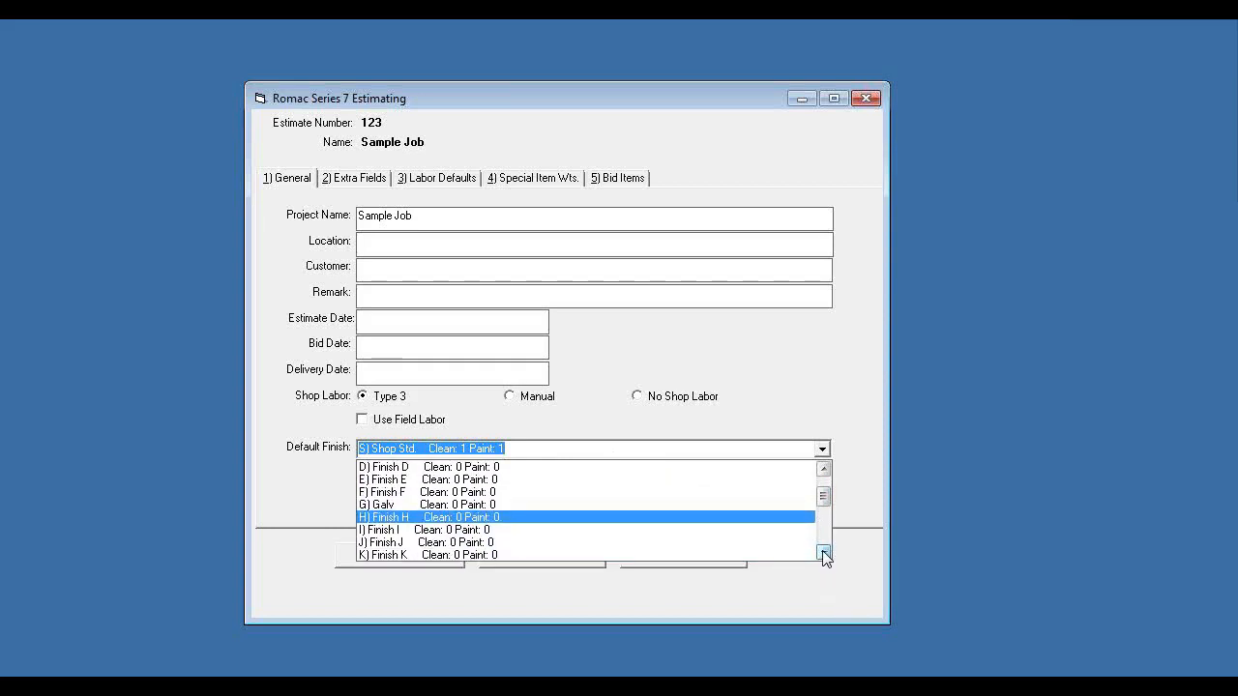
pyautogui.click(824, 553)
pyautogui.click(824, 553)
pyautogui.click(824, 553)
pyautogui.click(824, 553)
pyautogui.click(824, 554)
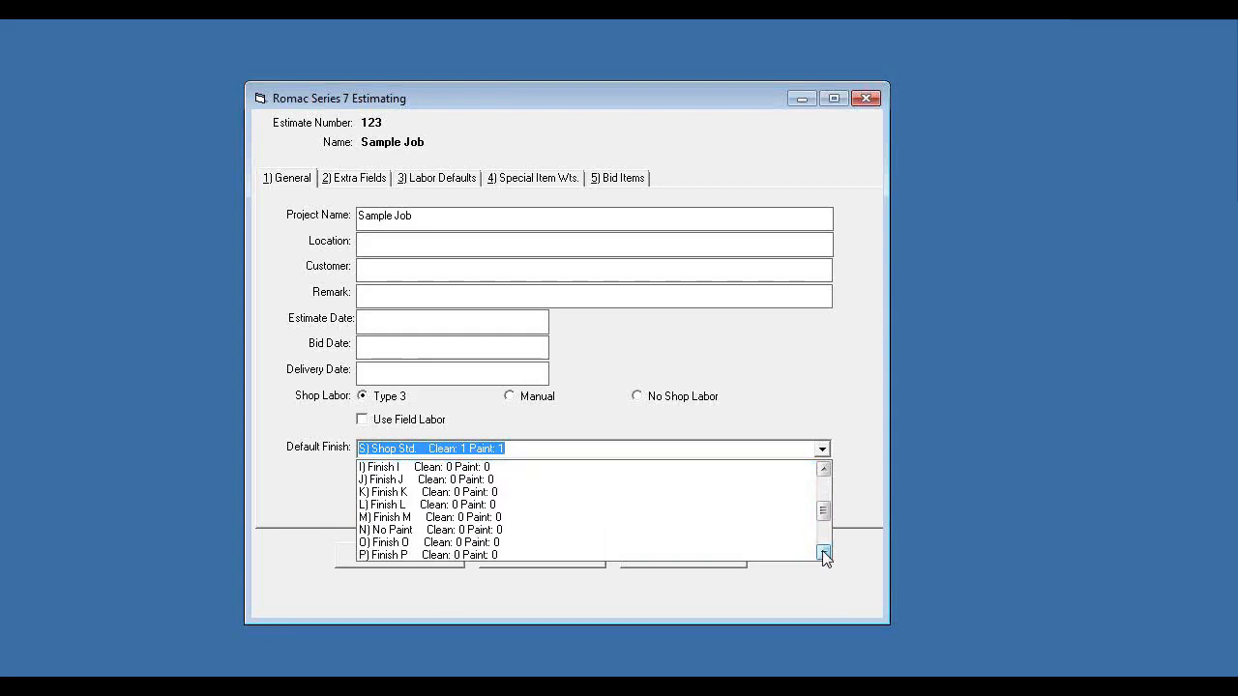
pyautogui.click(491, 444)
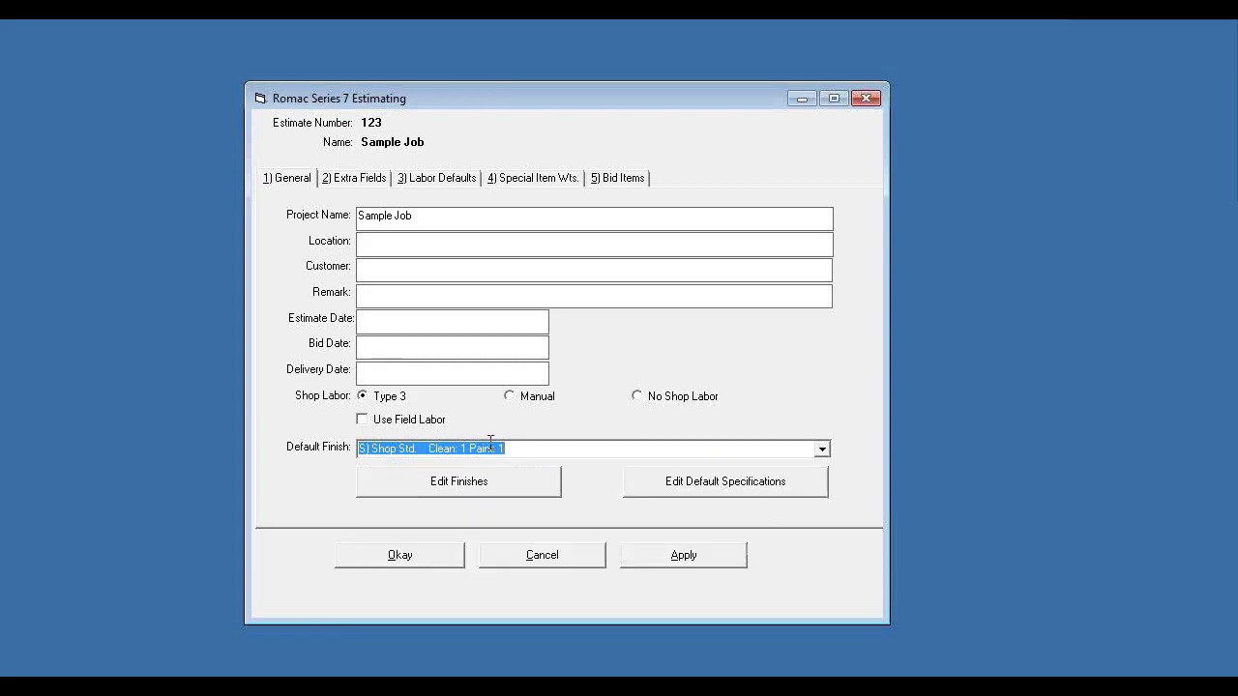
# - Review the default specifications, extra fields, labor defaults, special item weights and bid items, and accept the estimate settings
pyautogui.click(702, 488)
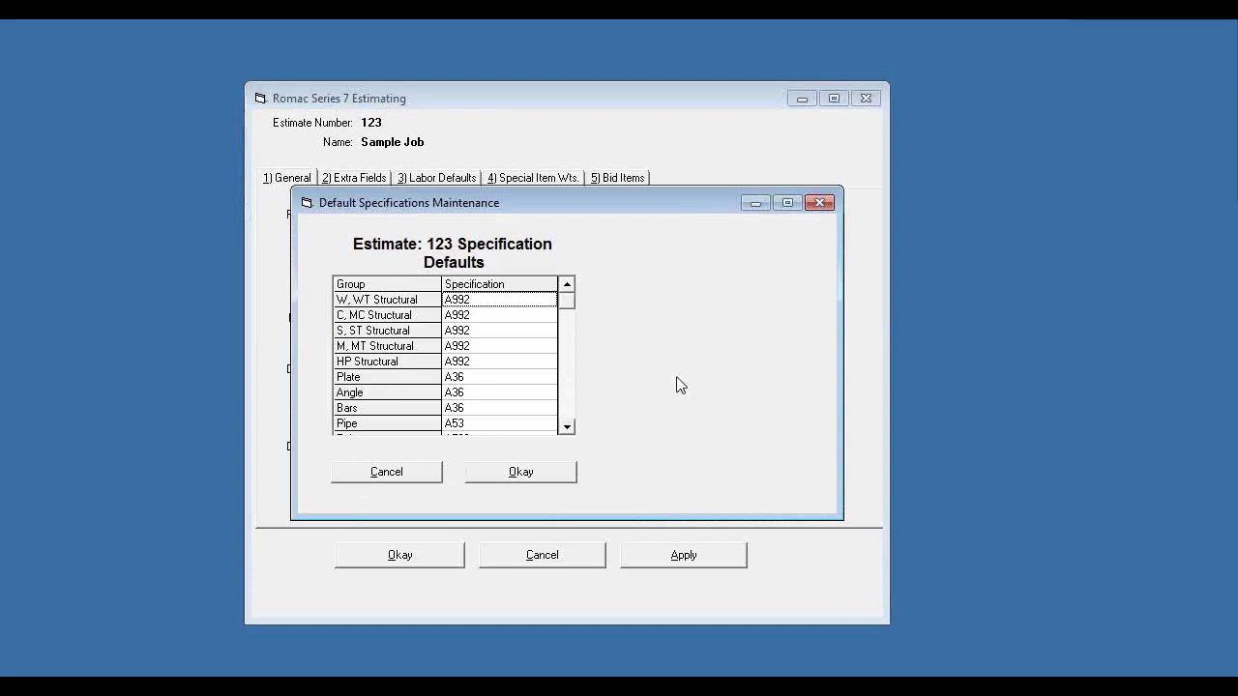
pyautogui.click(395, 472)
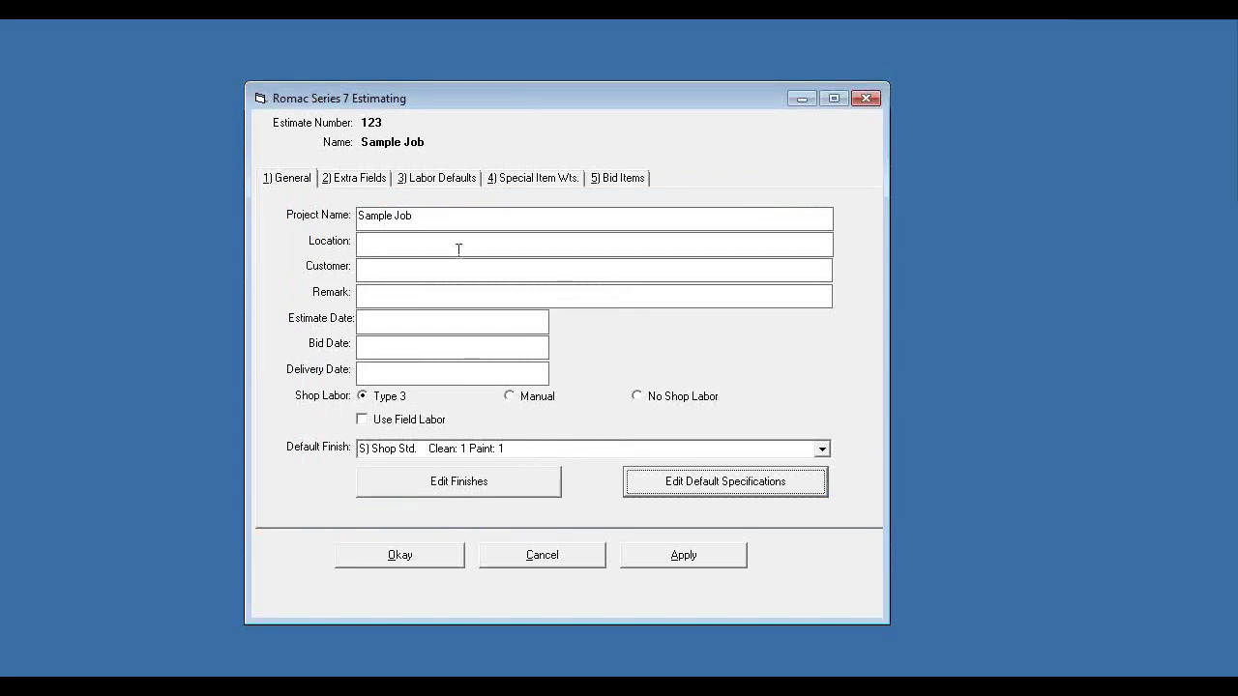
pyautogui.click(365, 182)
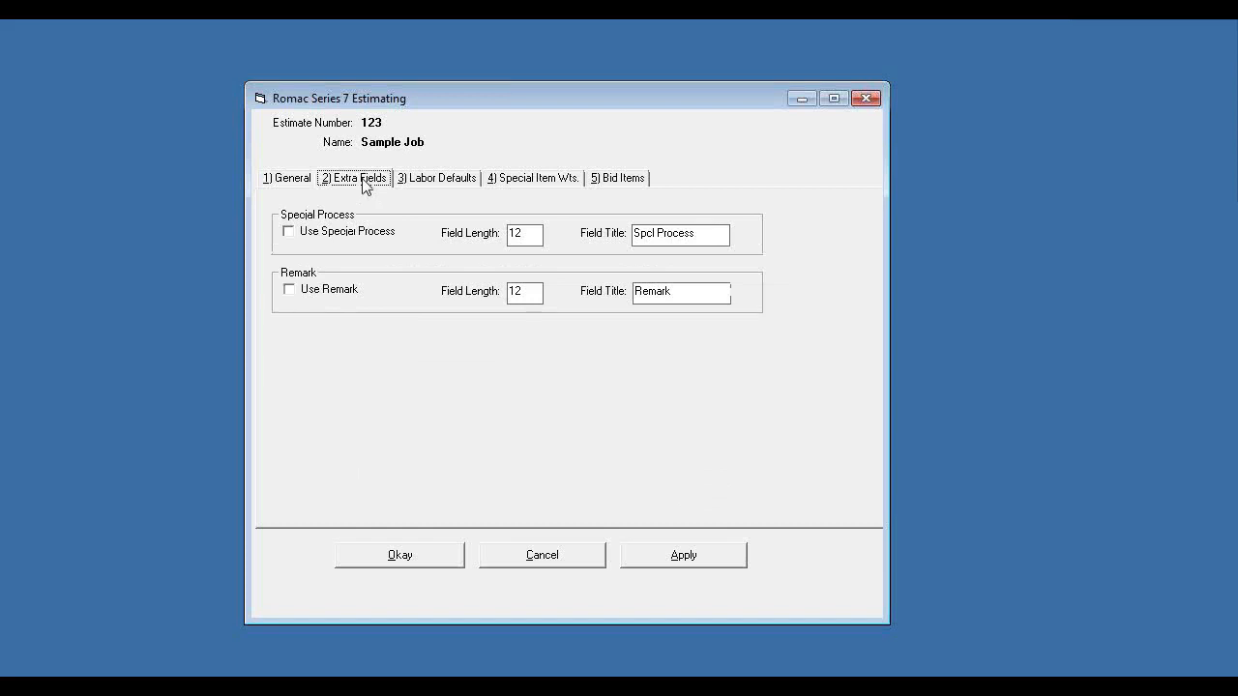
pyautogui.click(437, 186)
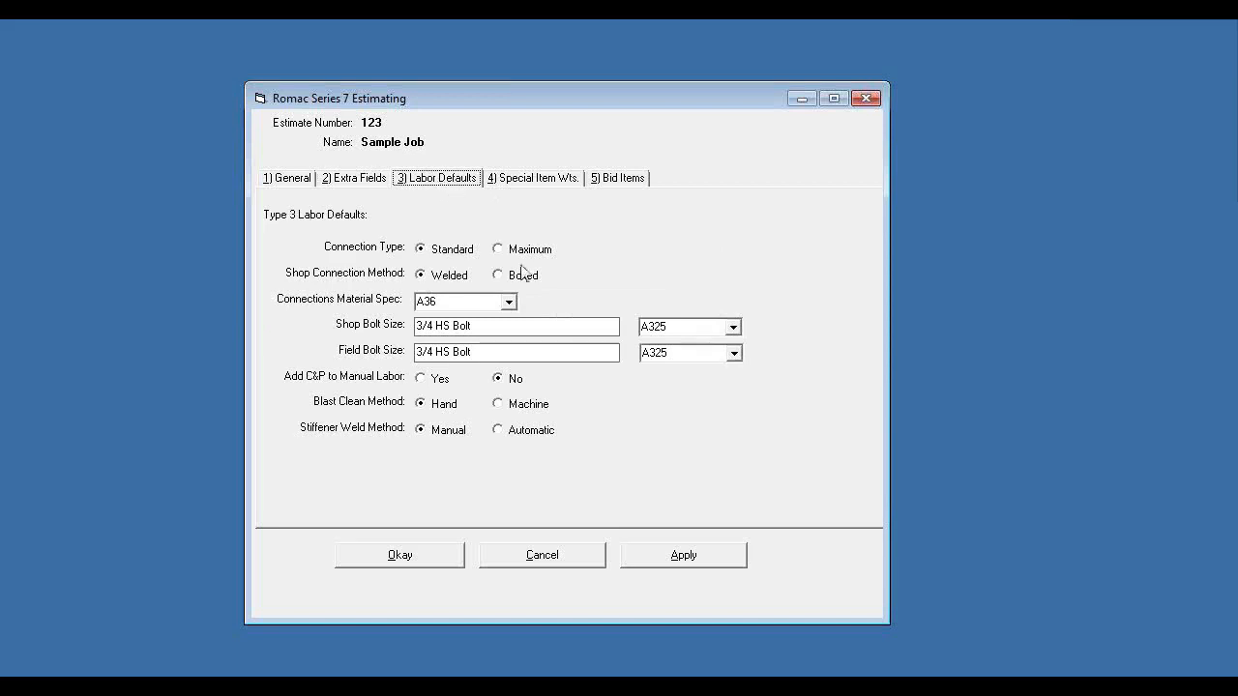
pyautogui.click(544, 186)
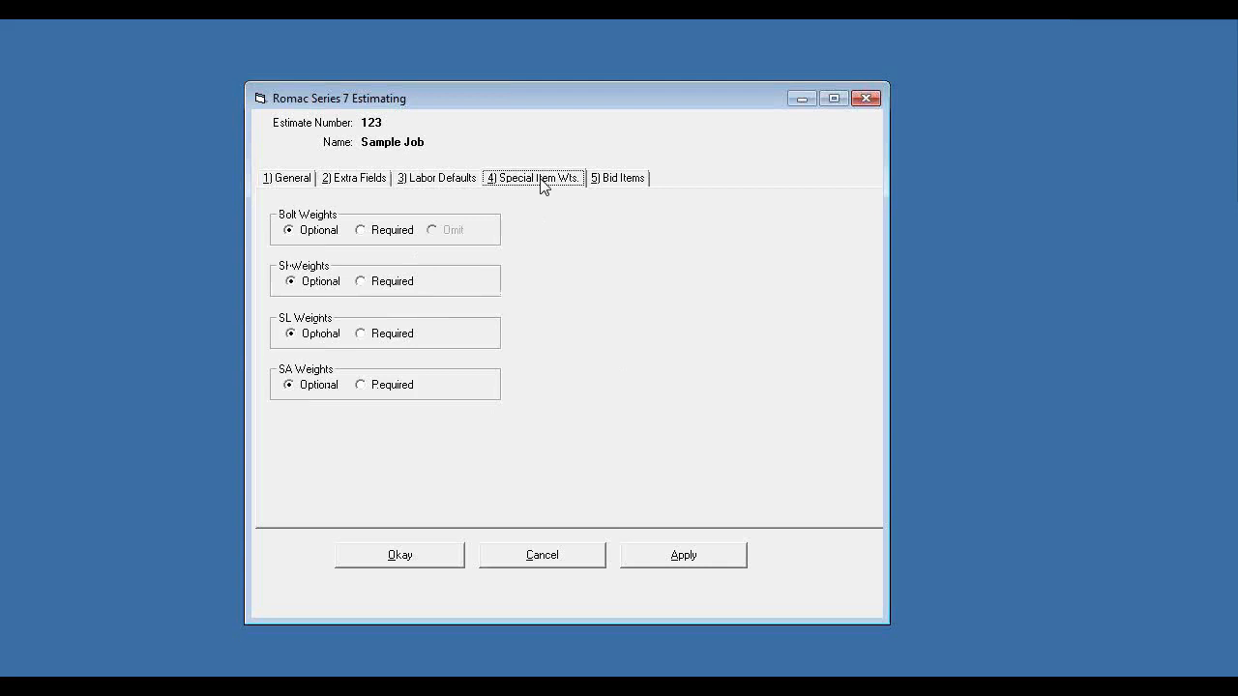
pyautogui.click(622, 180)
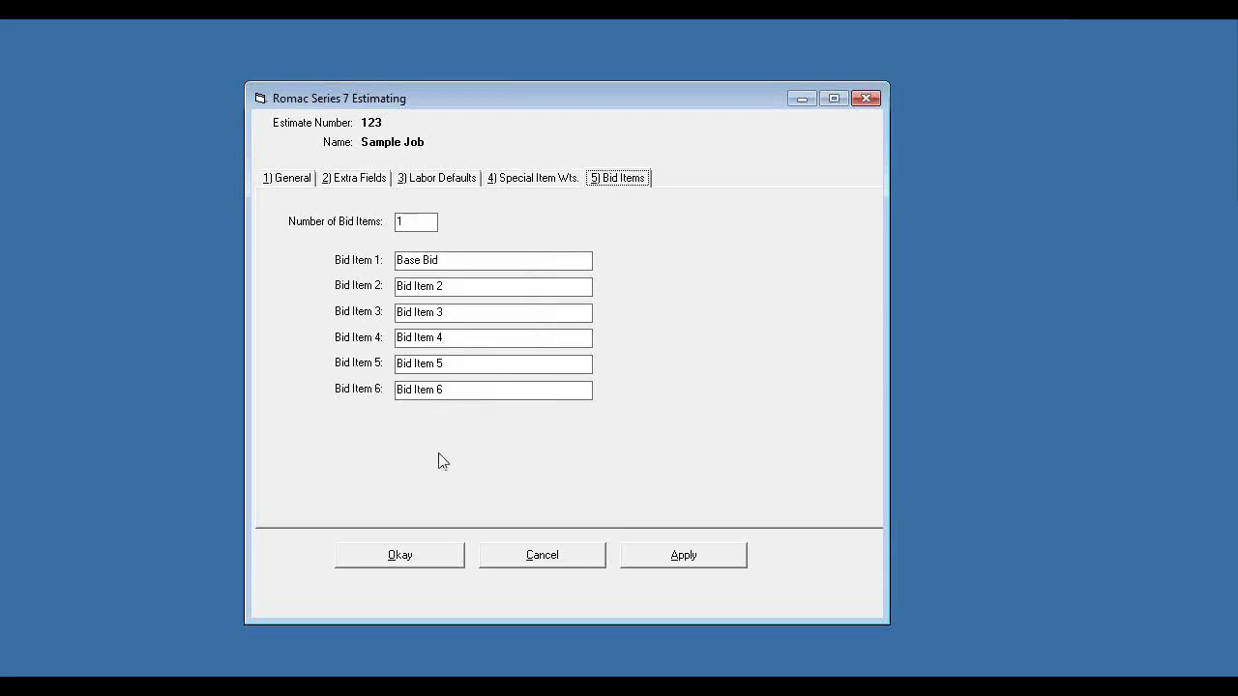
pyautogui.click(426, 557)
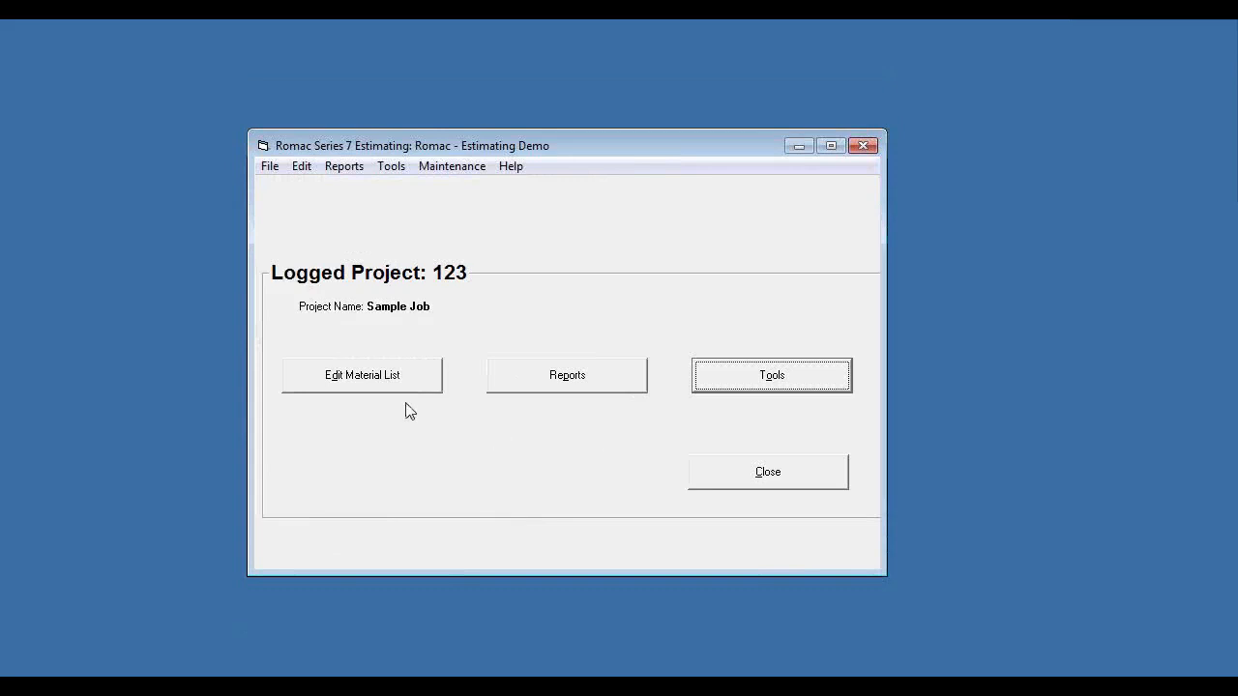
# - Open the material list for editing and add a title line with quantity code TI and description LOWER LEVEL FRAMING
pyautogui.click(369, 384)
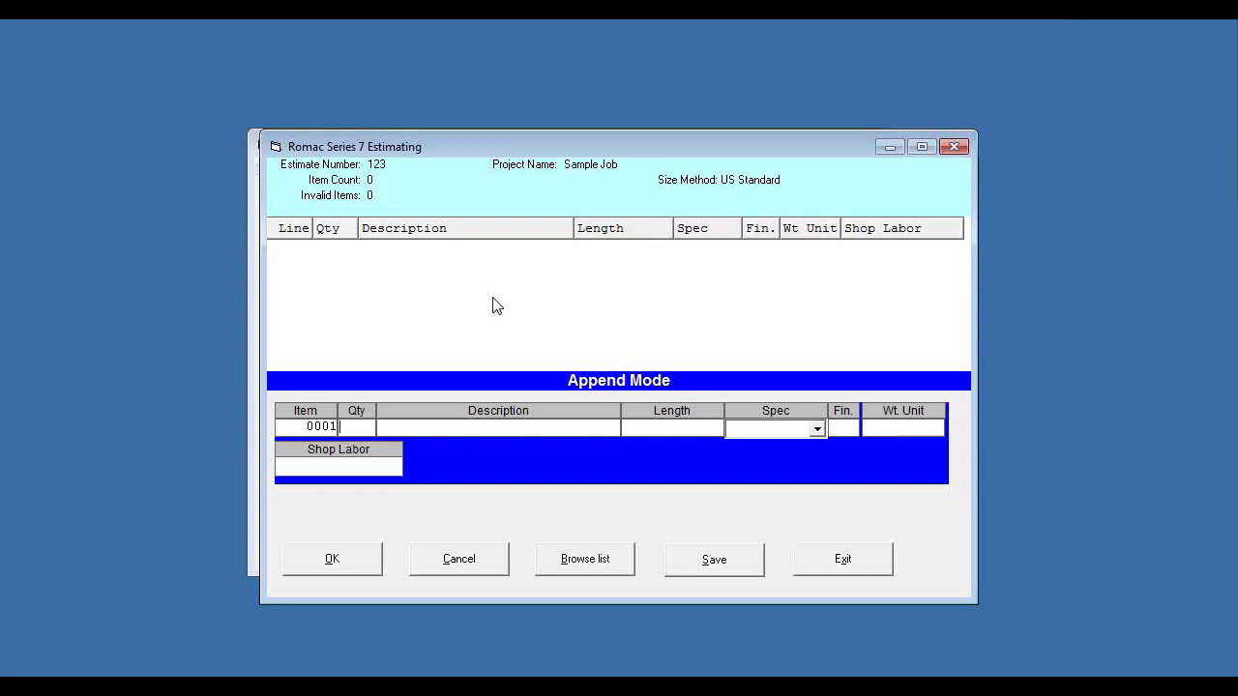
pyautogui.write('11')
pyautogui.press('Tab')
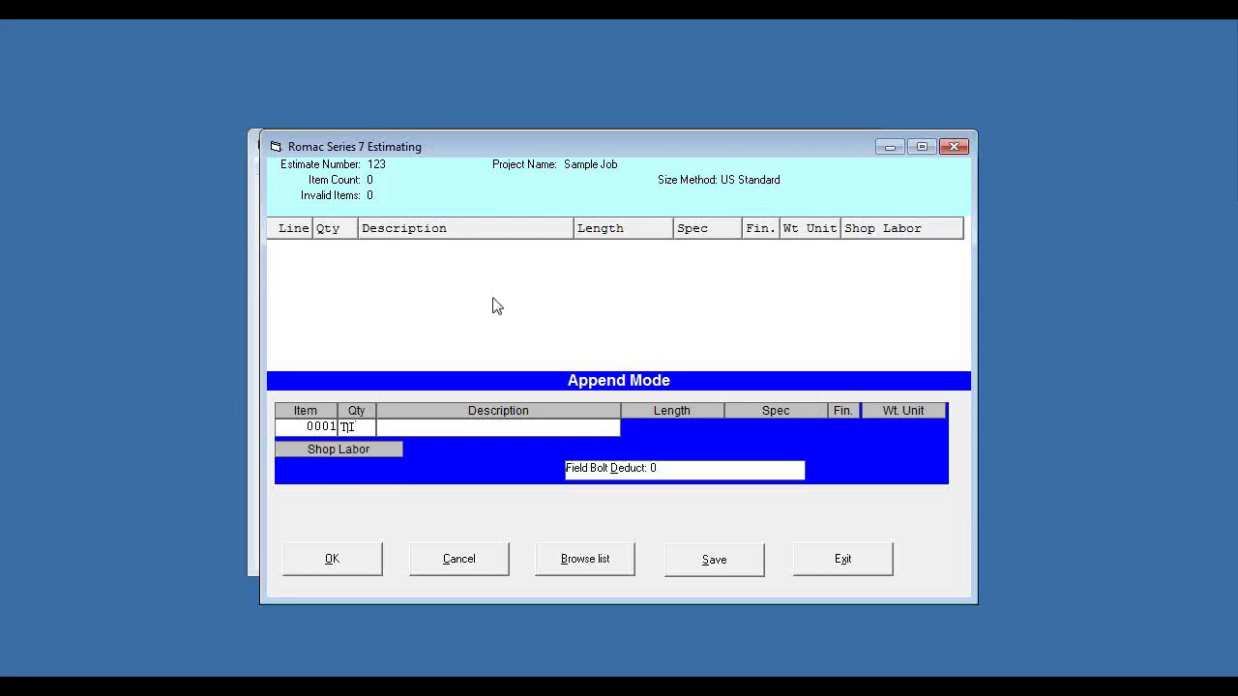
pyautogui.write('1')
pyautogui.write('OWER')
pyautogui.write(' LEVEL')
pyautogui.write(' FRAMING')
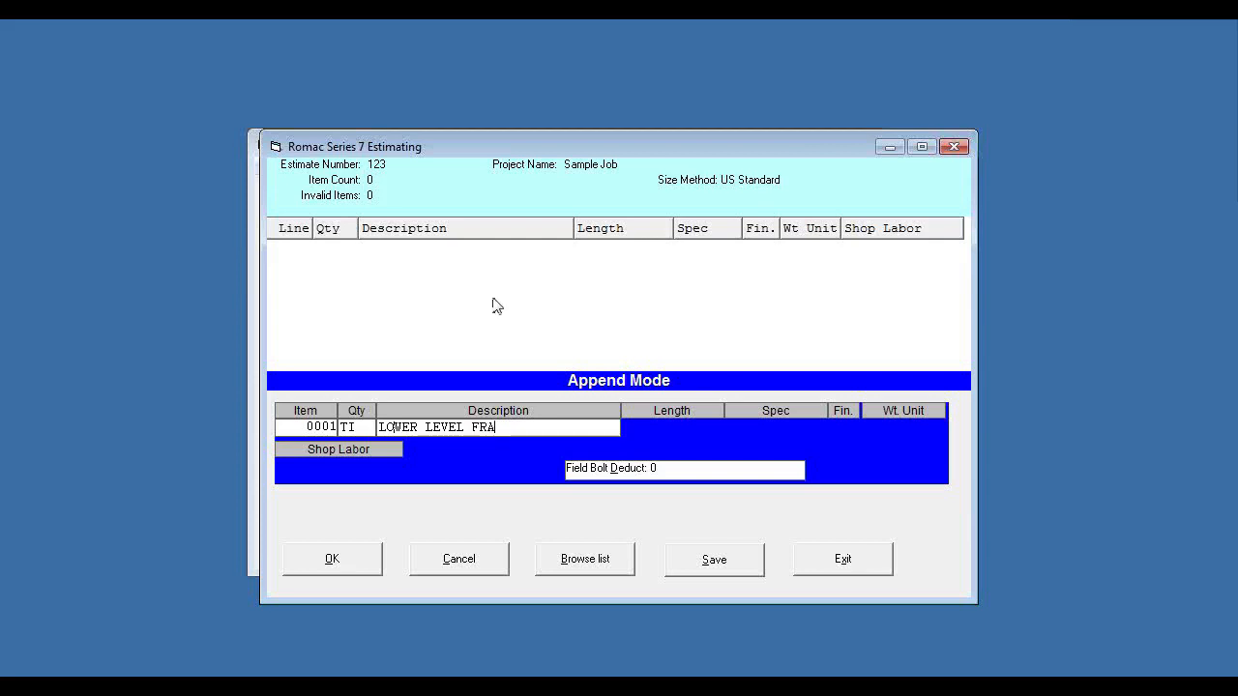
pyautogui.press('Tab')
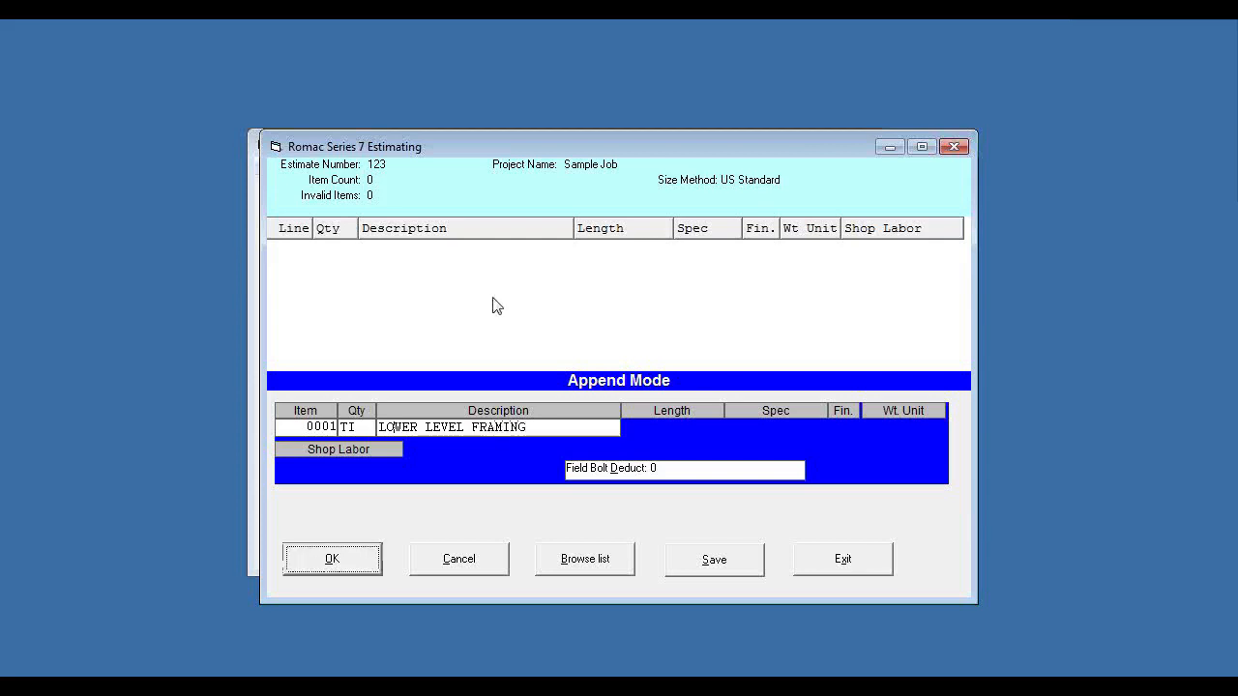
pyautogui.press('Return')
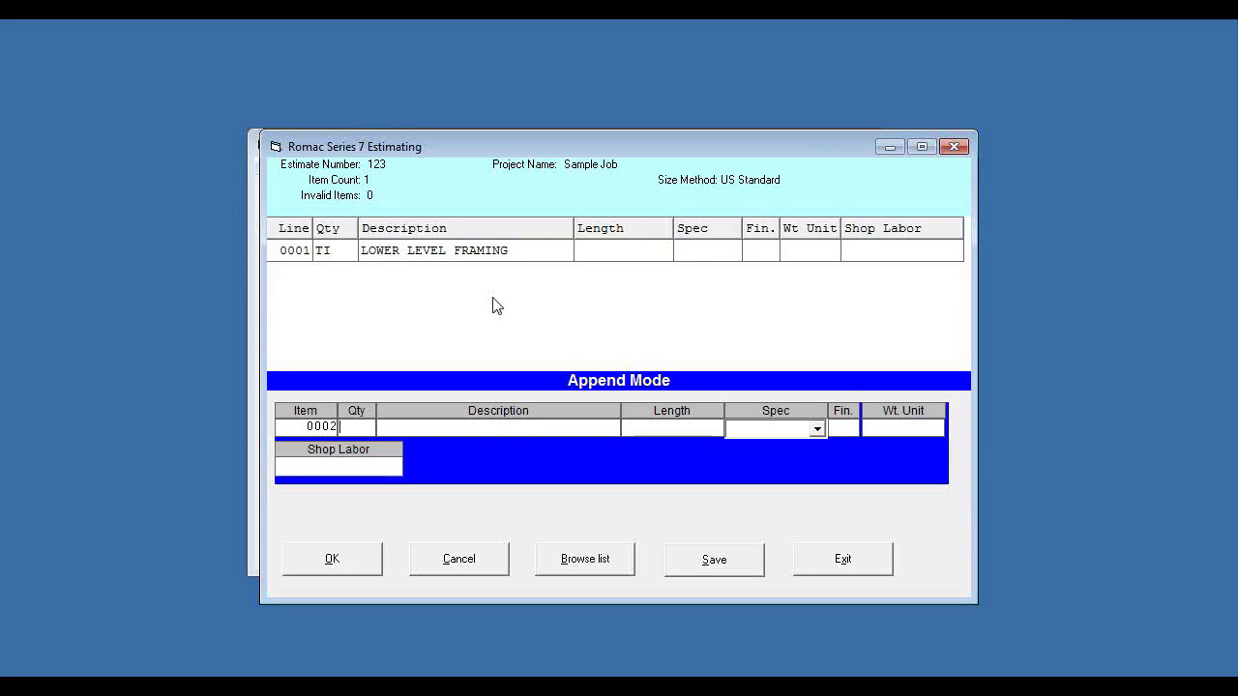
# - Enter quantity 3 and description W 10 x 22 for the item below the title line
pyautogui.press('Tab')
pyautogui.write('3')
pyautogui.write('W 10 x 22')
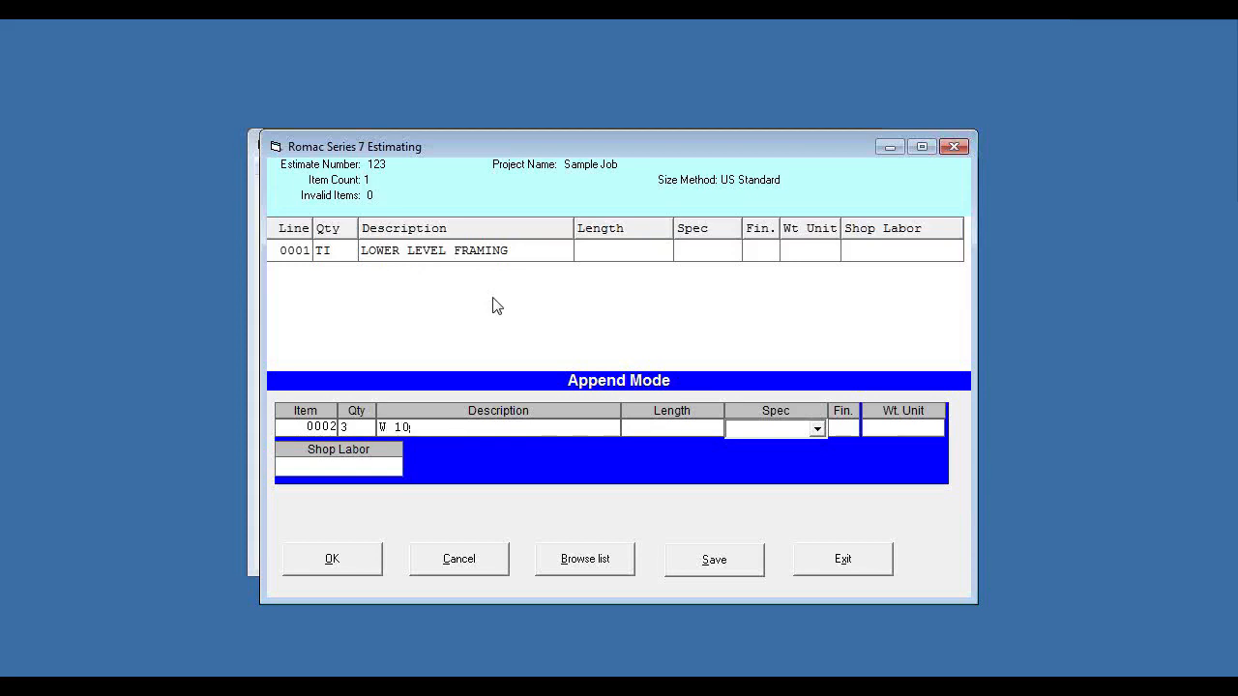
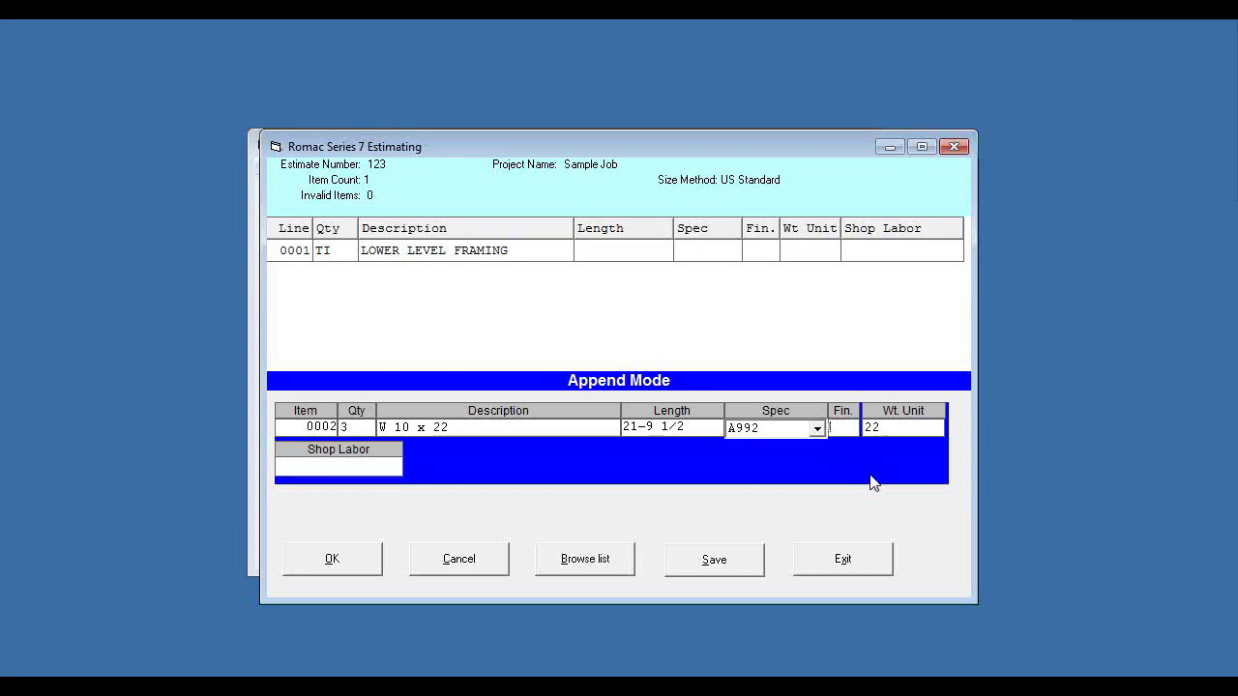
# - Set finish S and shop labor code B142 for the W 10 x 22 item and add it to the list
pyautogui.write('S')
pyautogui.write('B')
pyautogui.write(',1')
pyautogui.write('4')
pyautogui.write('2')
pyautogui.press('Tab')
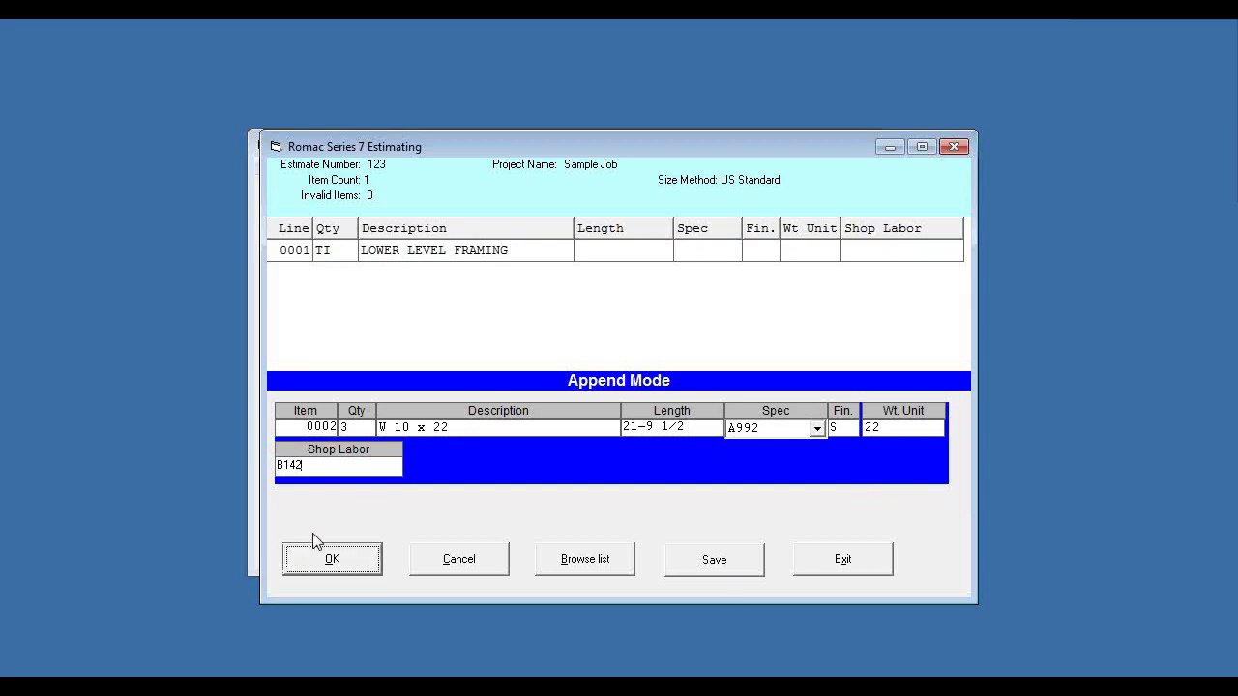
pyautogui.click(310, 566)
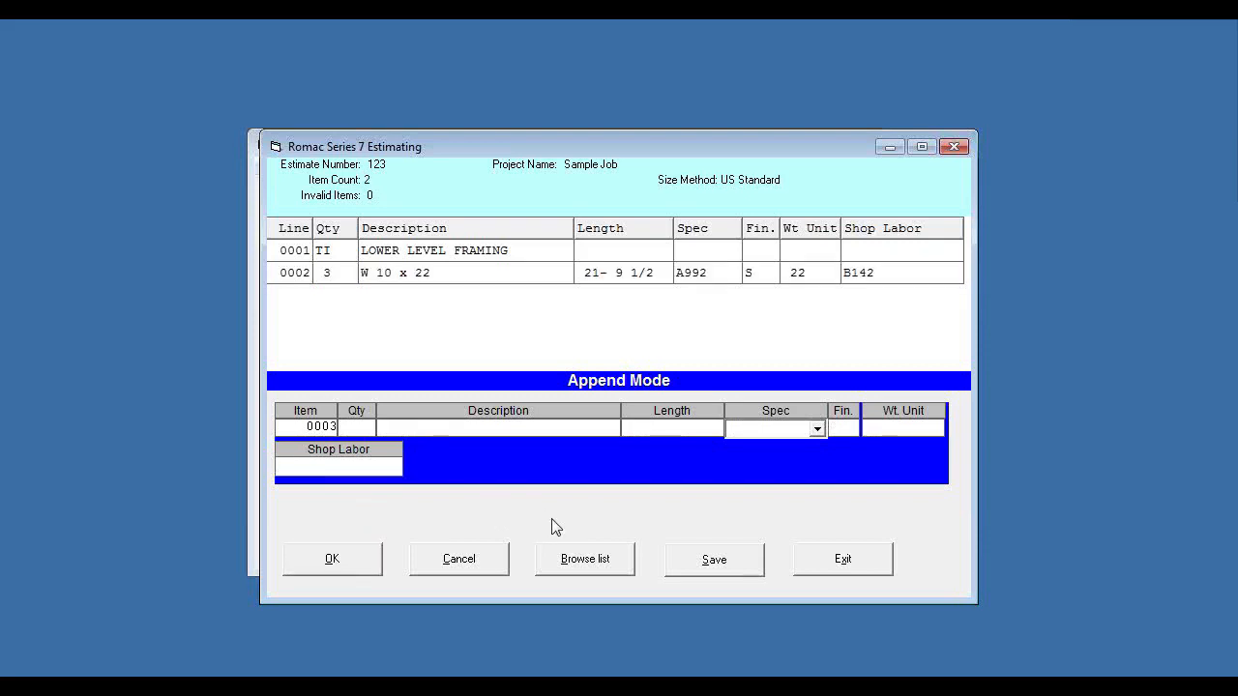
# - Enter quantity 10 and description L 3 1/2 x 3 1/2 x 5/16 for the third item
pyautogui.write('10')
pyautogui.press('Tab')
pyautogui.write('I')
pyautogui.write(' 3 1/2 x 3 1/2 x 5/16')
pyautogui.press('Tab')
# - Give the angle item length 0-9 3/4, finish S and shop labor .4, and add it to the list
pyautogui.write('0-9 3/4')
pyautogui.press('Tab')
pyautogui.press('Tab')
pyautogui.write('S')
pyautogui.write('4')
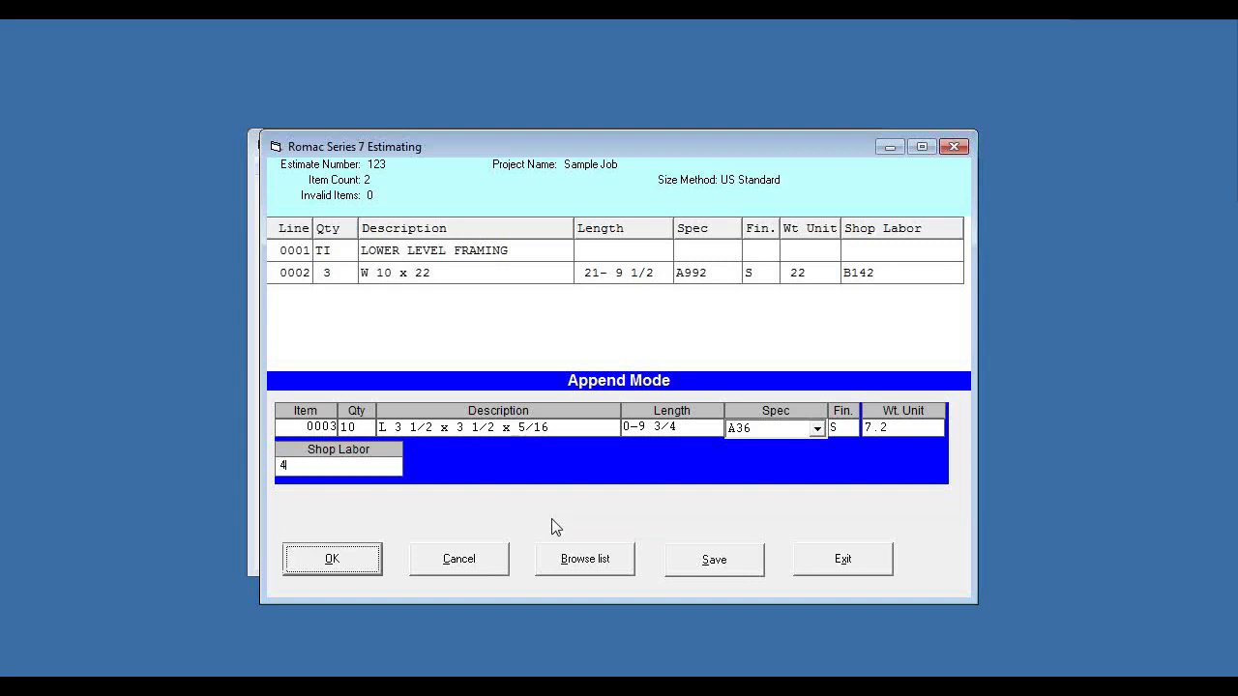
pyautogui.press('Return')
# - Enter quantity 10, description PL 3/8 x 12 and length 1-2 1/2 for the fourth item
pyautogui.write('10')
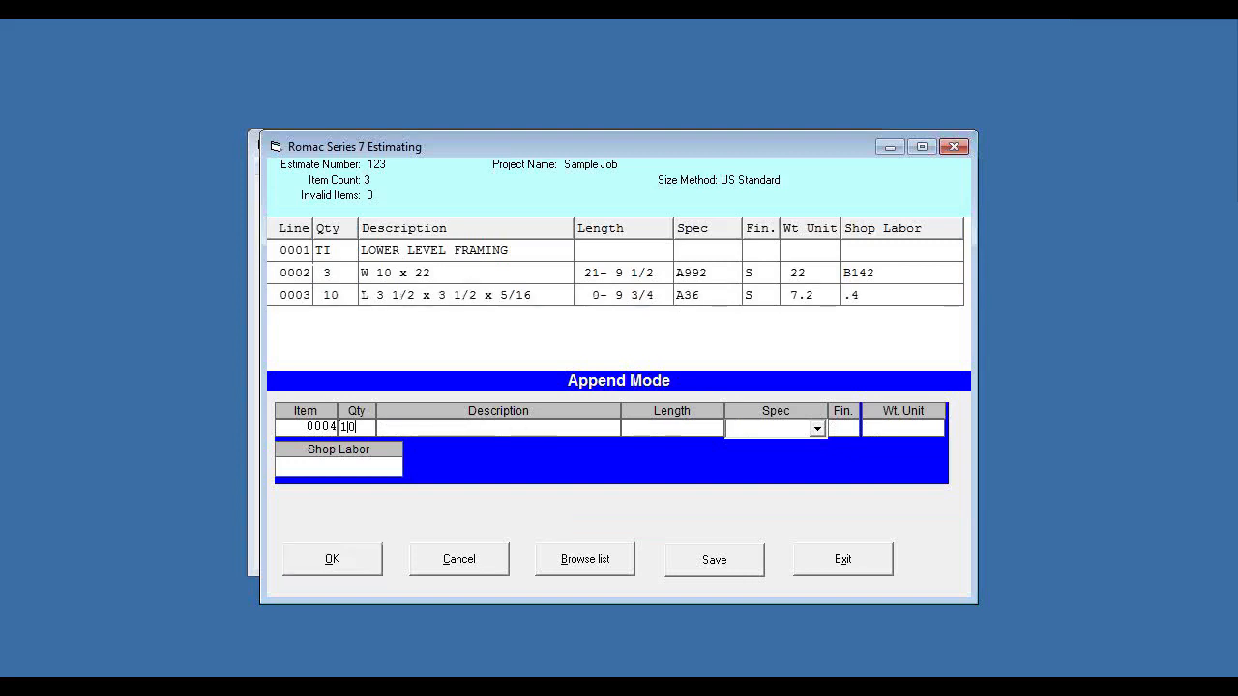
pyautogui.press('Tab')
pyautogui.write('PL 3/8 x 12')
pyautogui.press('Tab')
pyautogui.write('1-2 1/2')
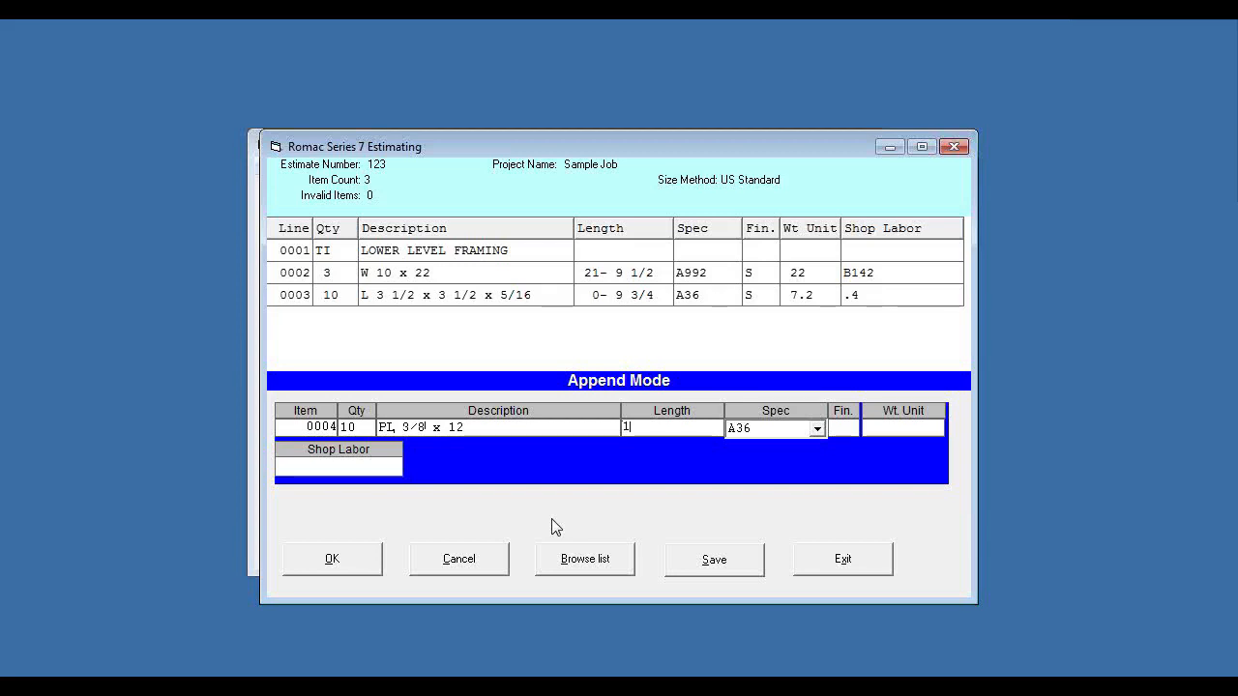
# - Set the plate item's finish to S with shop labor blank, add it to the list and exit the material list
pyautogui.press('Tab')
pyautogui.press('Tab')
pyautogui.write('S')
pyautogui.press('Tab')
pyautogui.press('Tab')
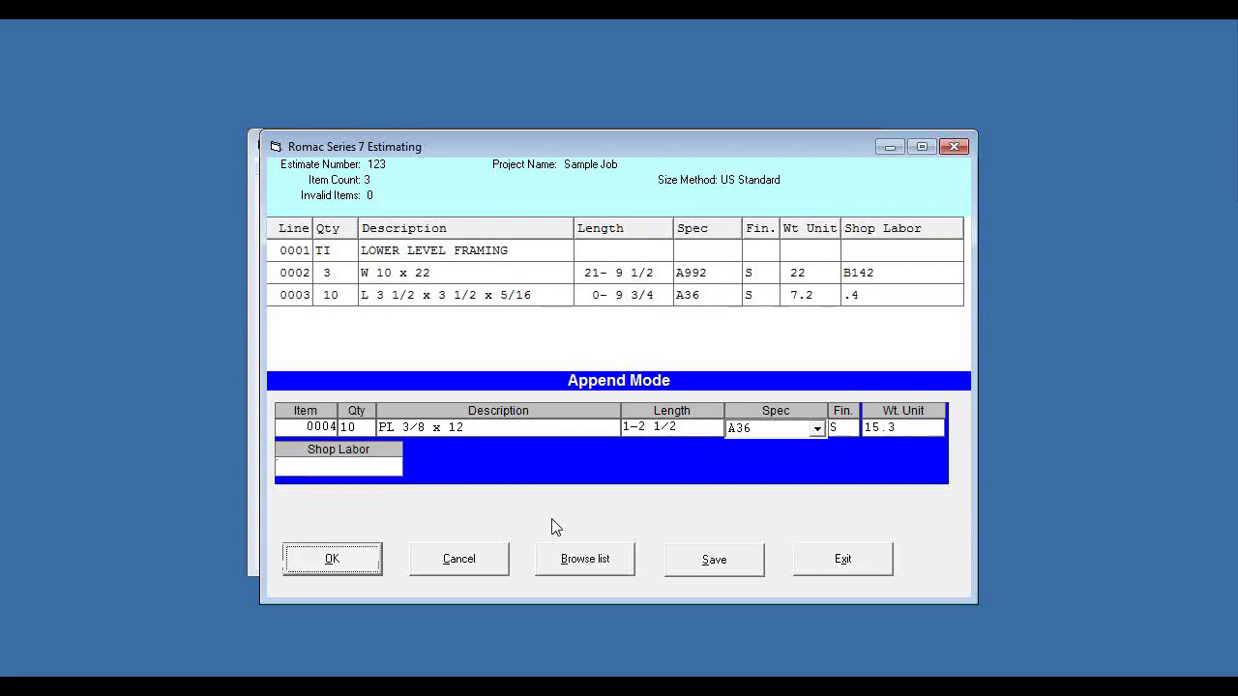
pyautogui.click(329, 563)
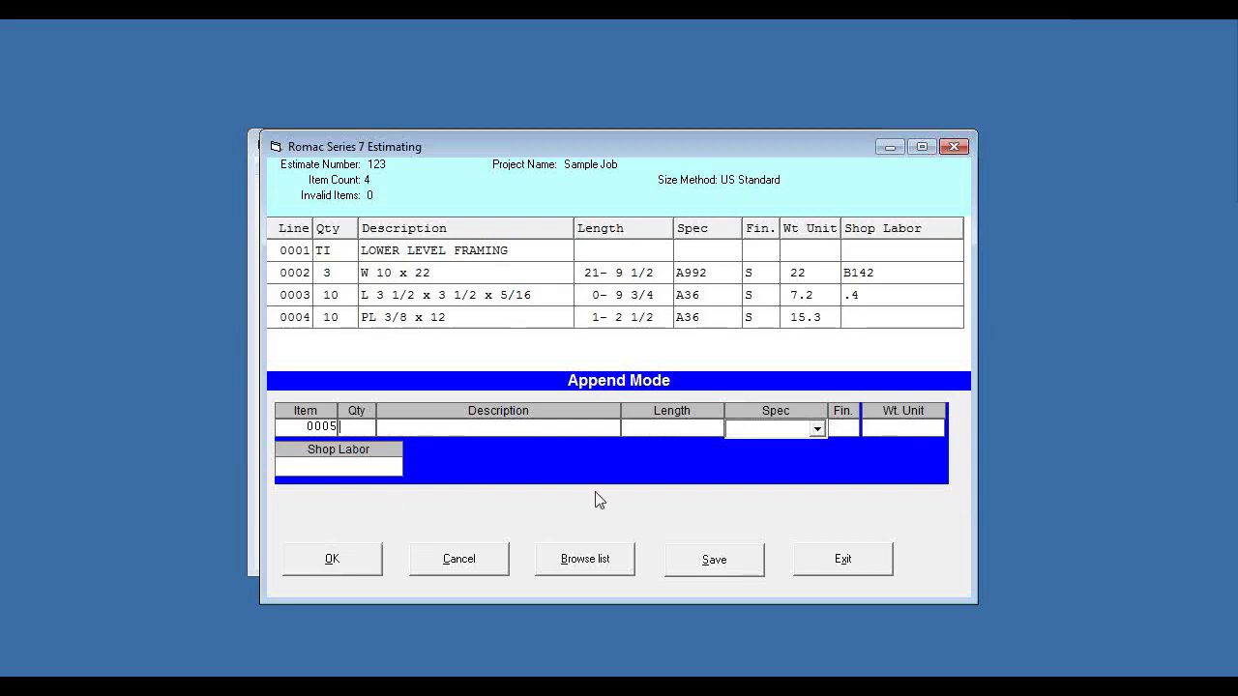
pyautogui.click(857, 567)
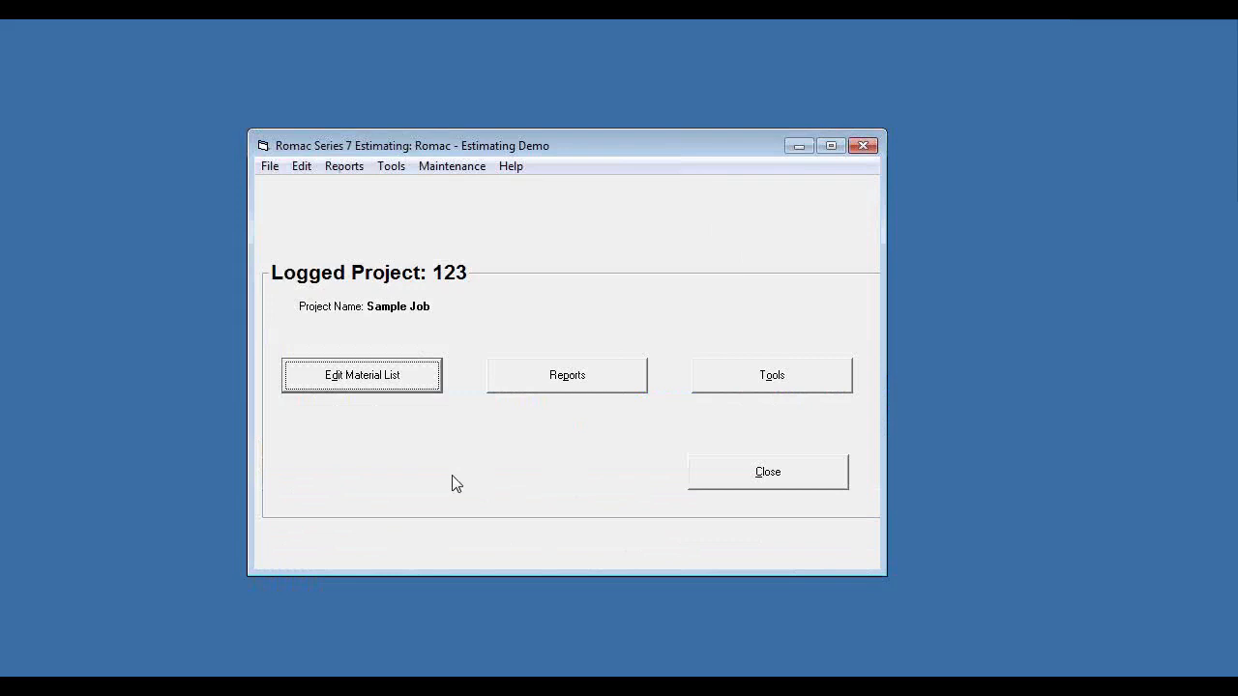
# - Review the printable report options for the estimate, including the extended list and cost worksheet, without printing
pyautogui.click(344, 168)
pyautogui.click(259, 188)
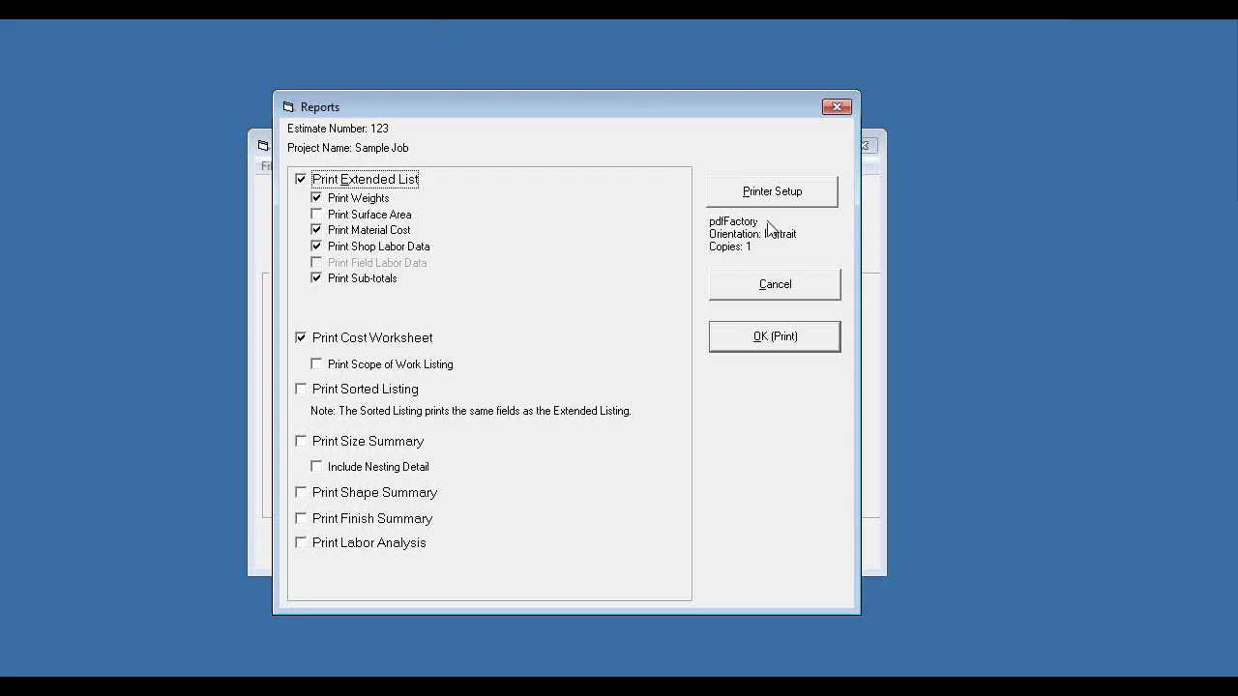
pyautogui.click(774, 293)
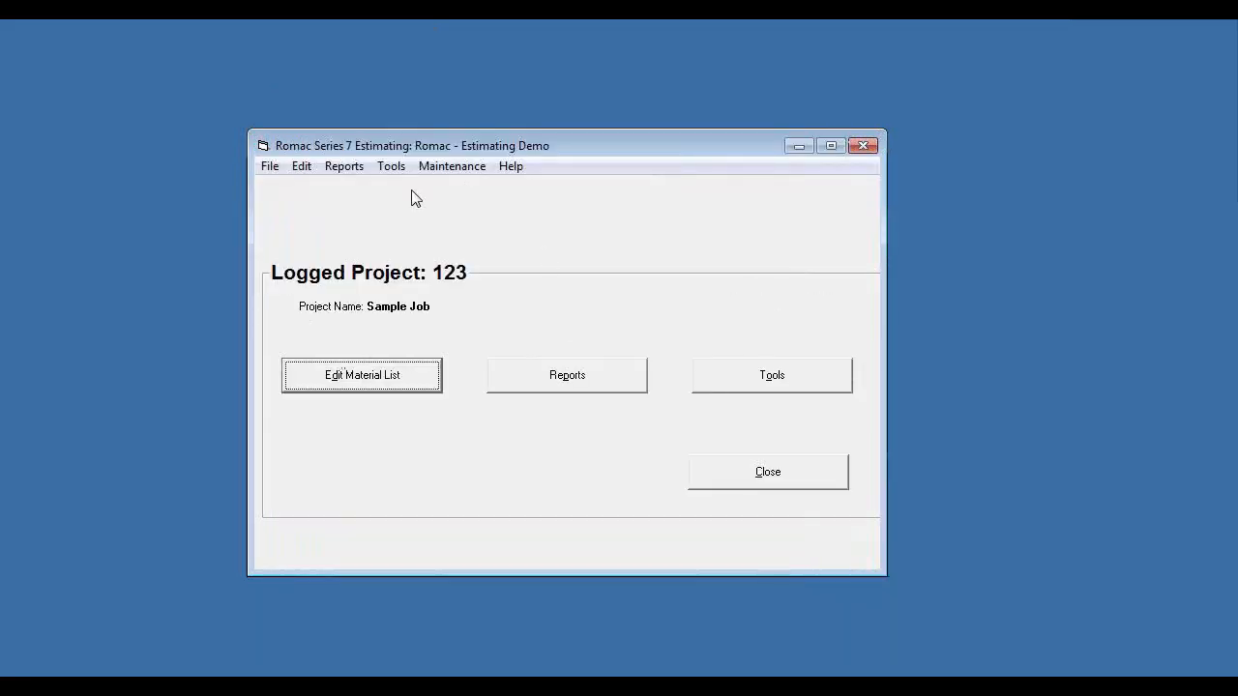
# - Review the fields and file name offered for exporting the estimate to CSV, without exporting
pyautogui.click(770, 388)
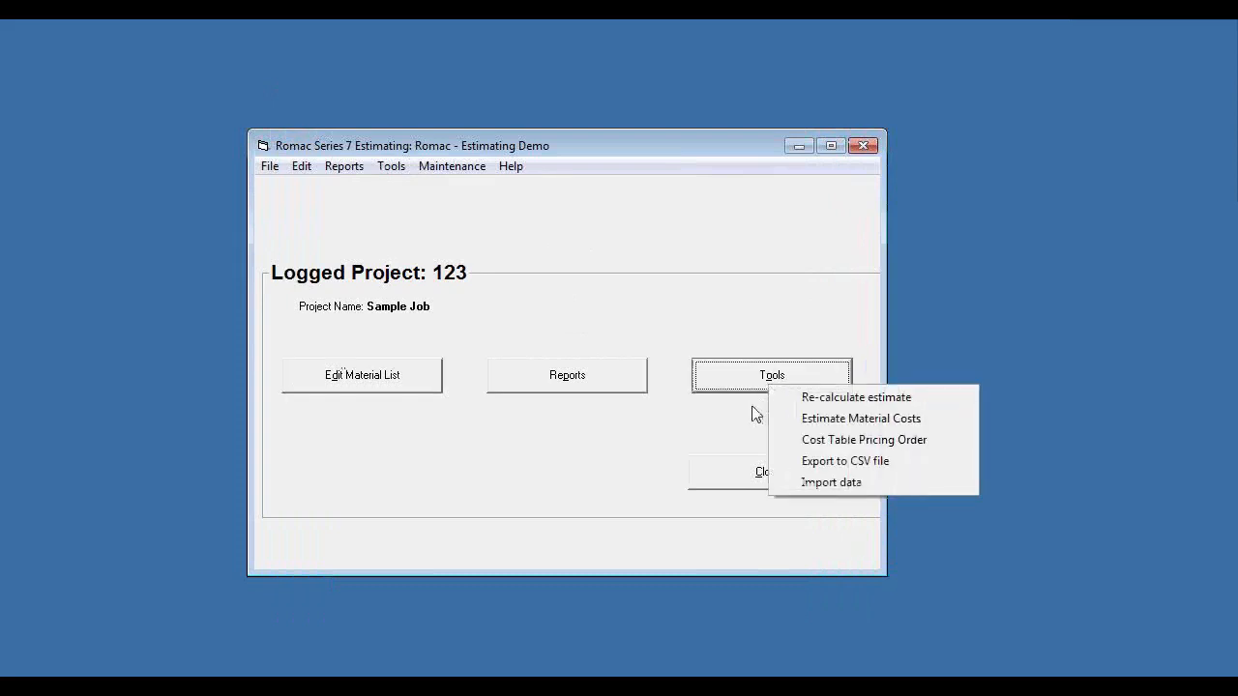
pyautogui.click(827, 464)
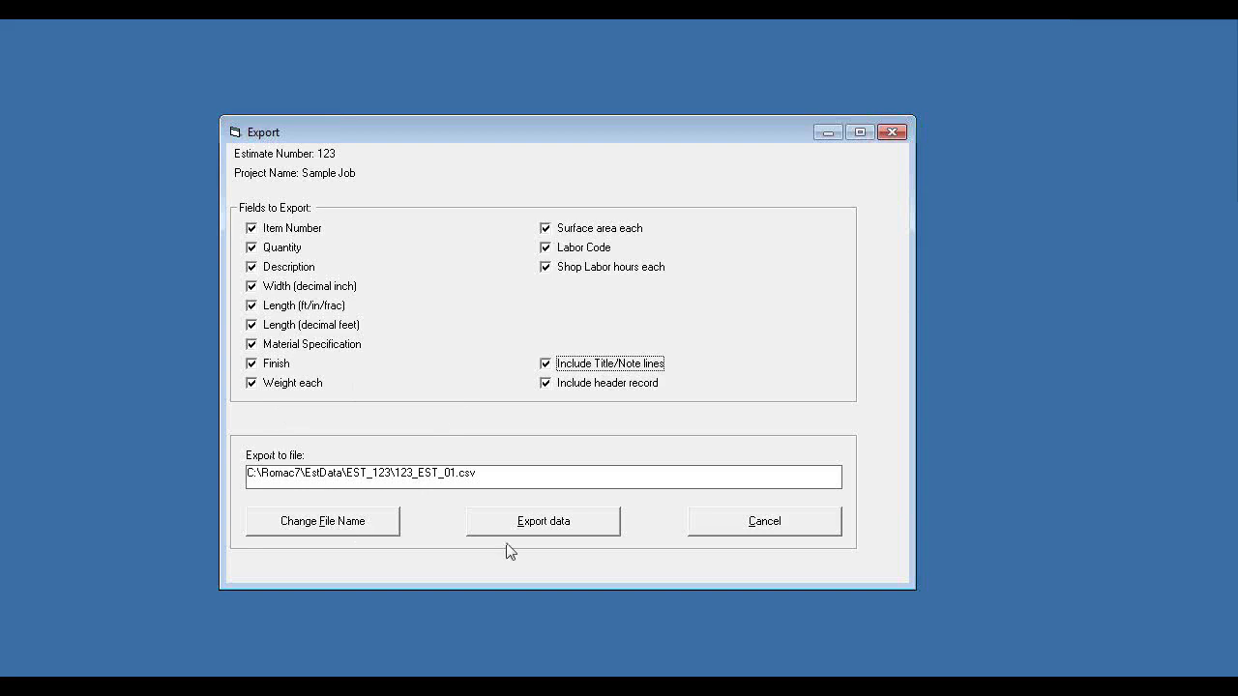
pyautogui.click(764, 526)
# - Review the data import types available for the estimate, without importing anything
pyautogui.click(760, 373)
pyautogui.click(828, 468)
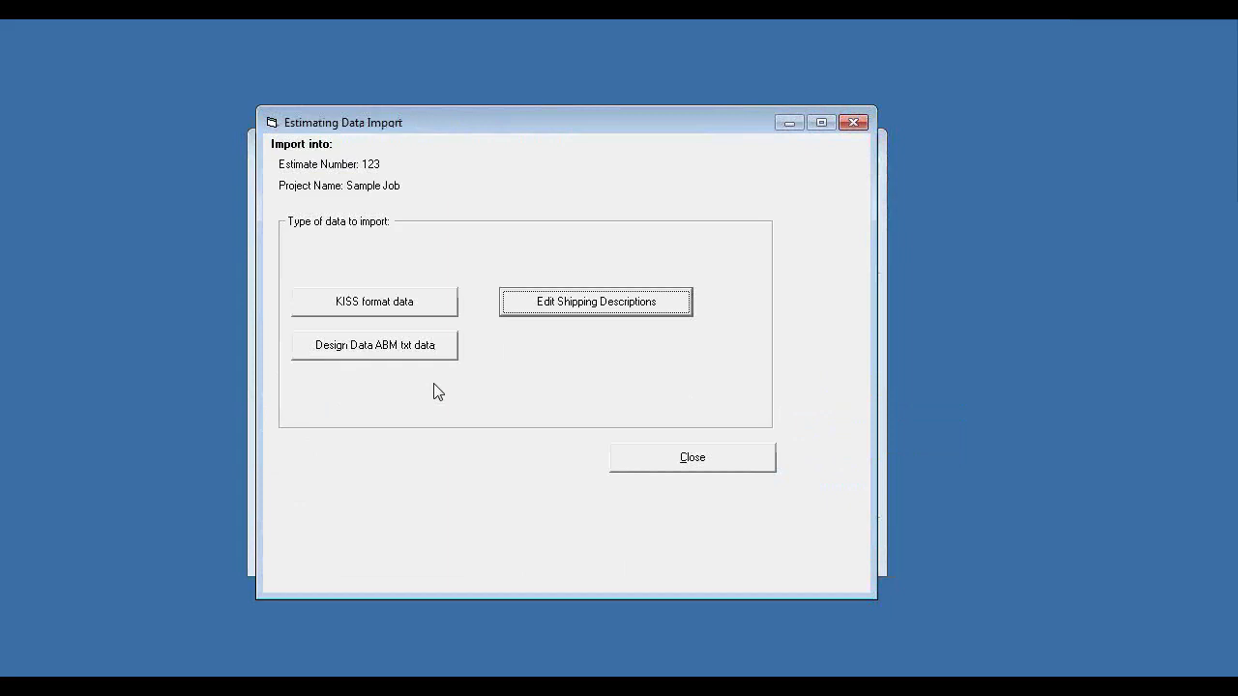
pyautogui.click(710, 470)
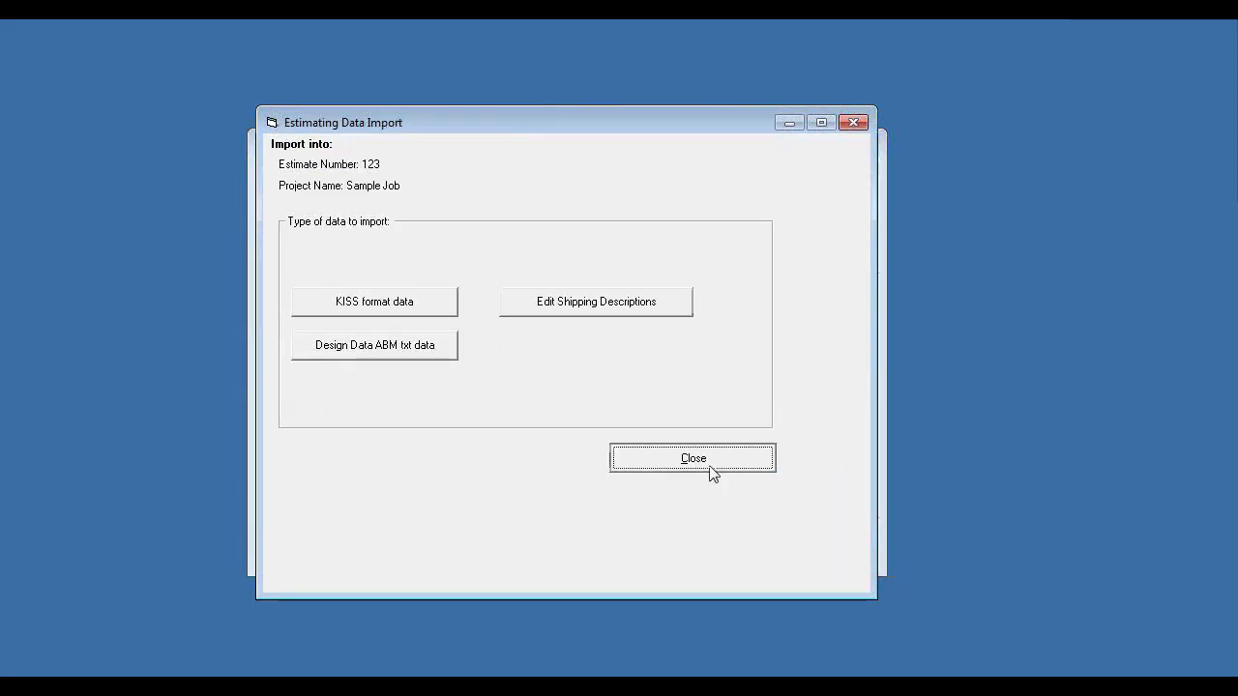
# - Display the materials database to review its shapes, unit weights and surface areas, and close it
pyautogui.click(453, 167)
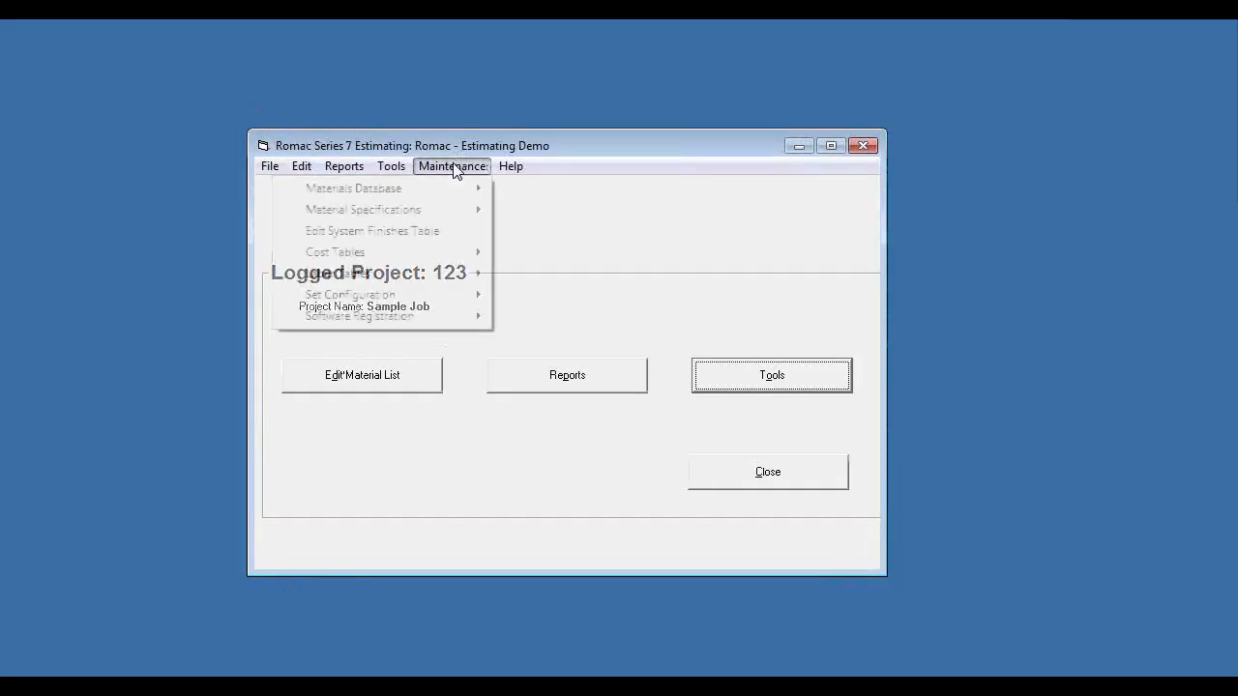
pyautogui.moveTo(411, 217)
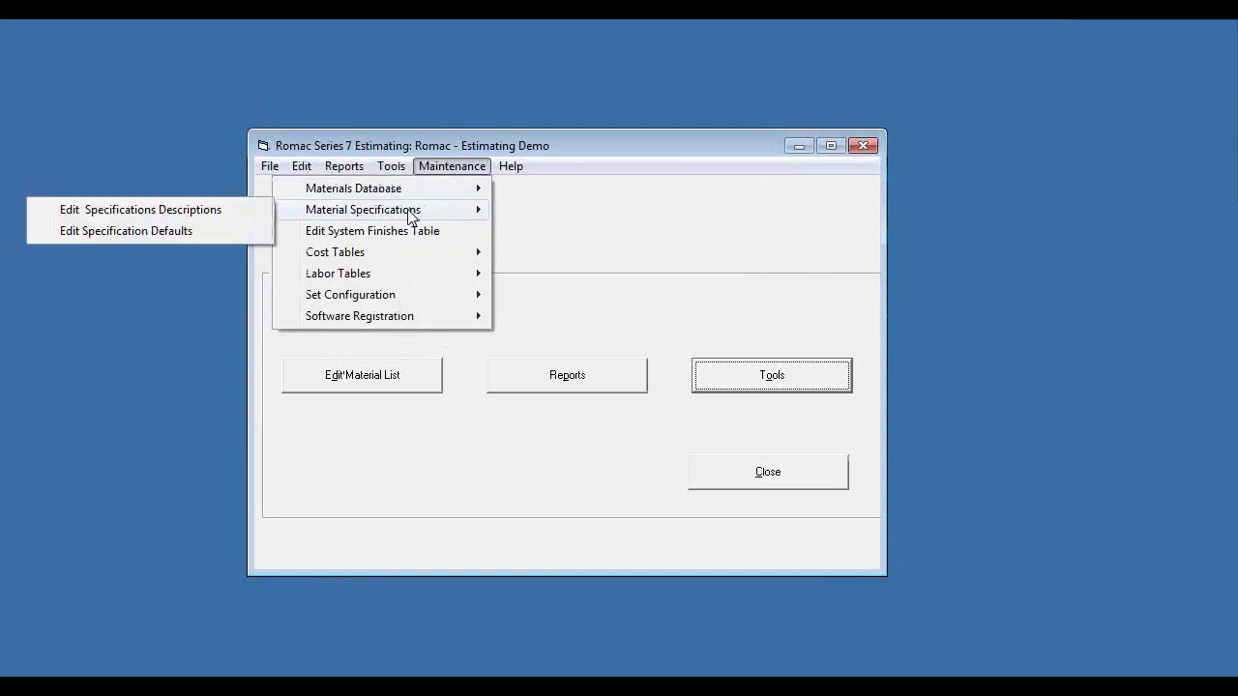
pyautogui.moveTo(394, 193)
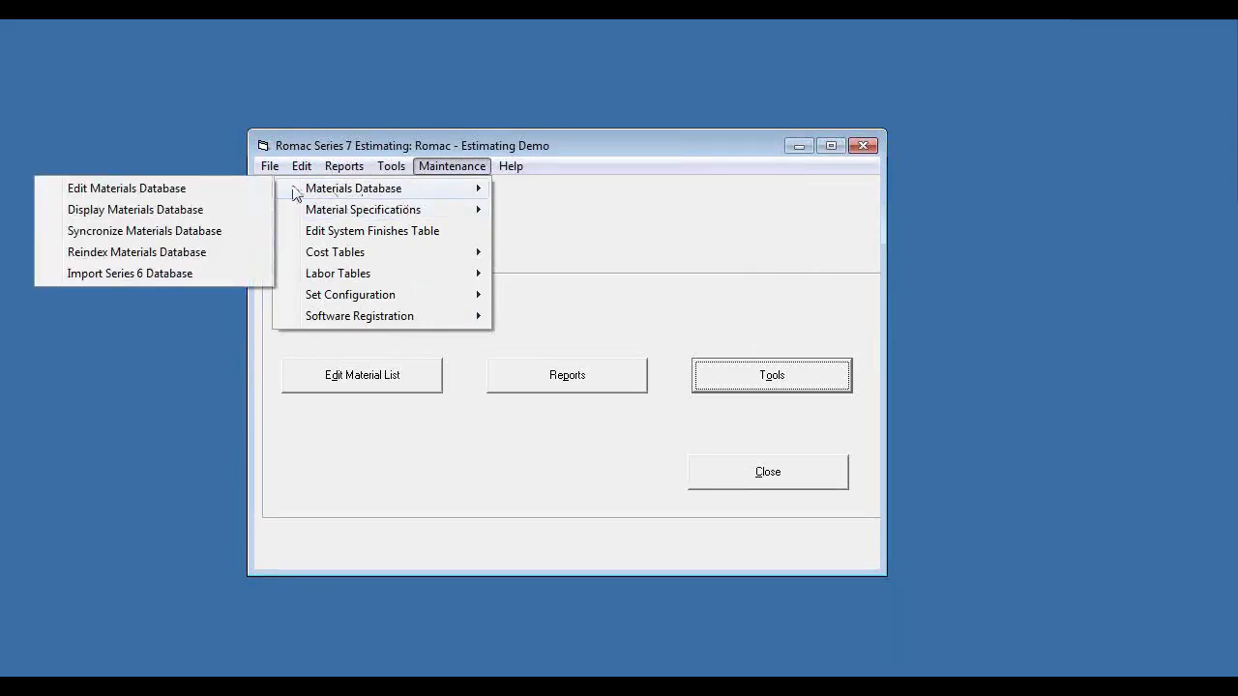
pyautogui.click(199, 211)
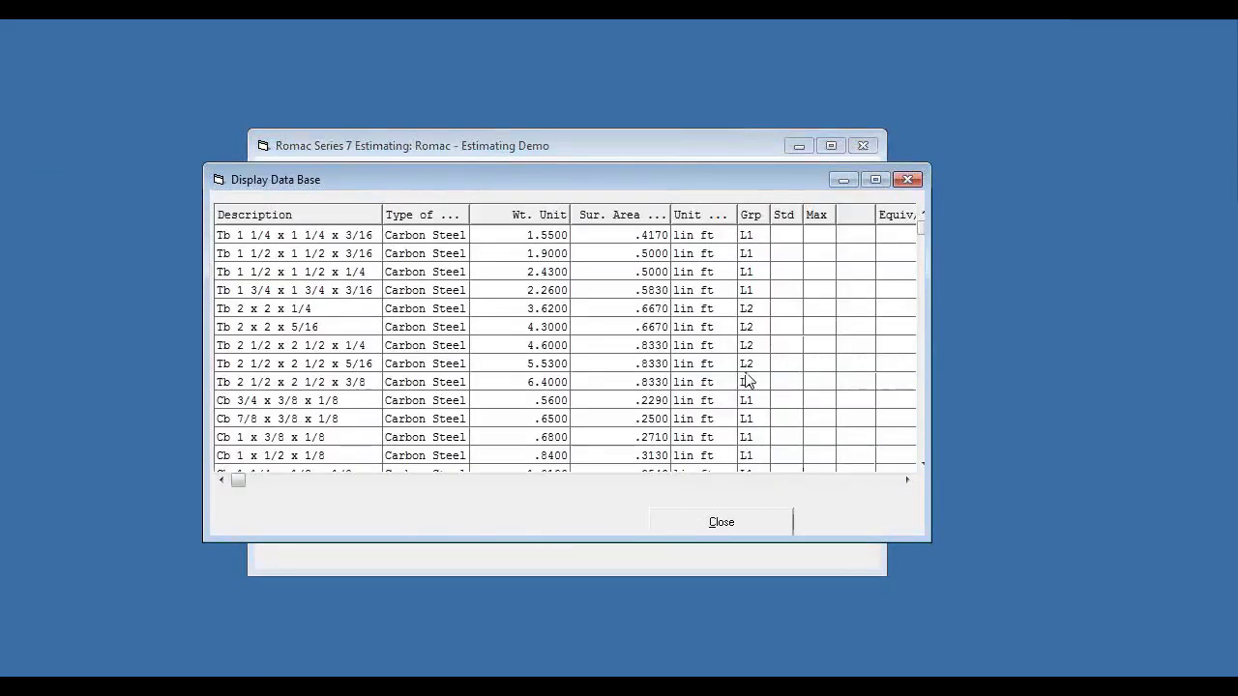
pyautogui.click(908, 180)
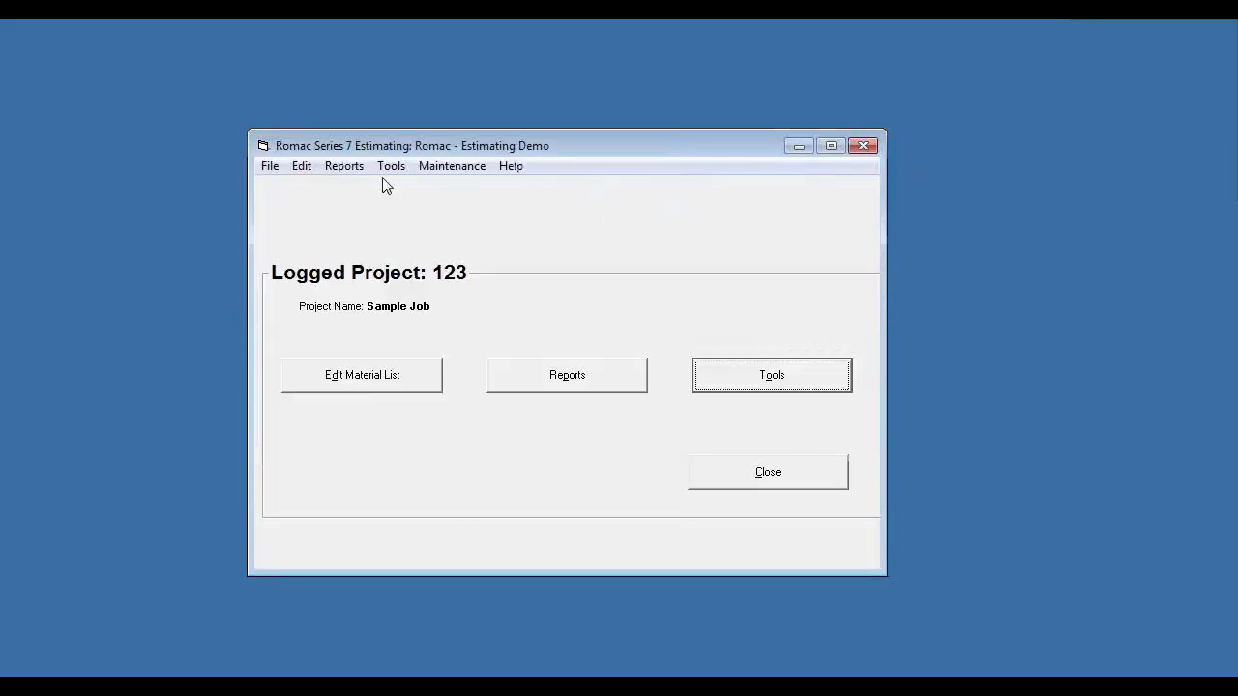
# - Review the system material specification descriptions and exit without changing them
pyautogui.click(455, 170)
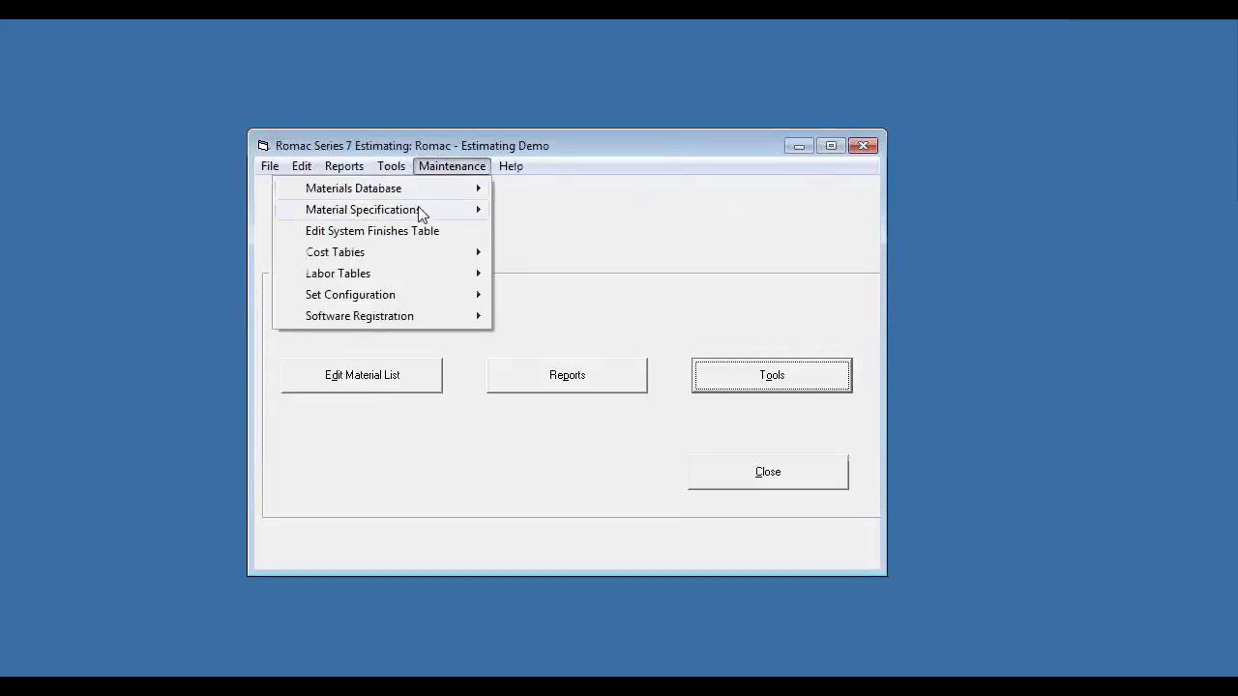
pyautogui.moveTo(417, 207)
pyautogui.click(203, 211)
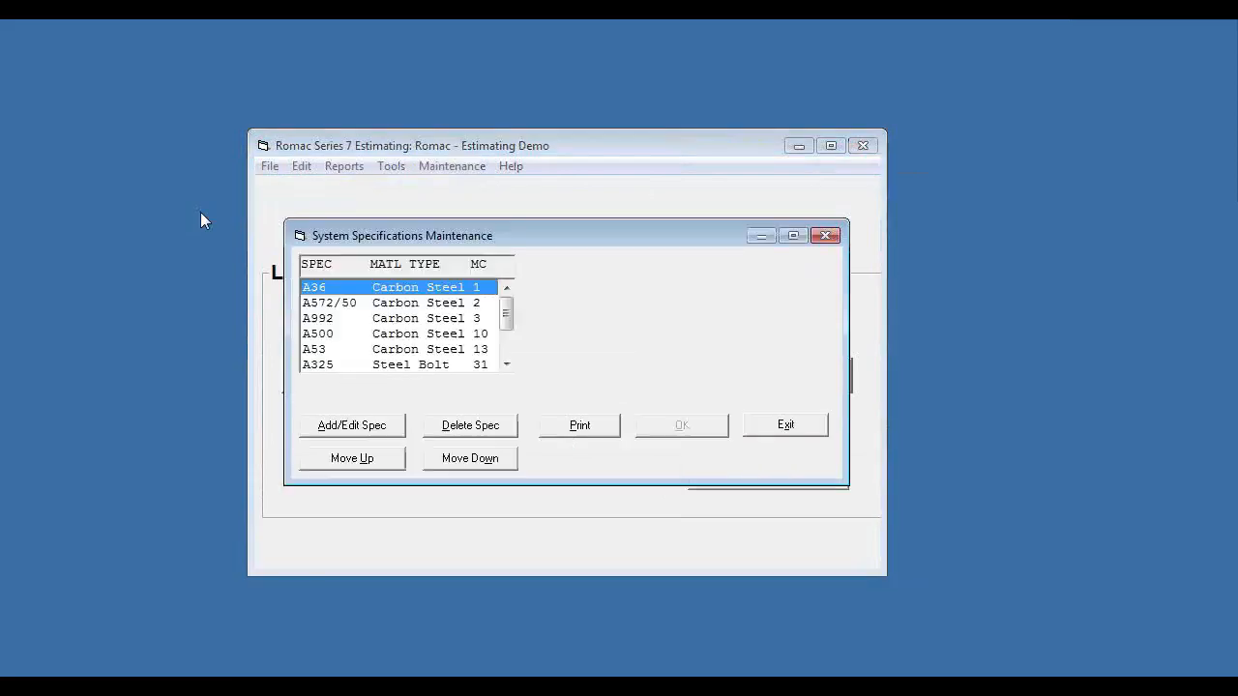
pyautogui.click(505, 340)
pyautogui.click(750, 434)
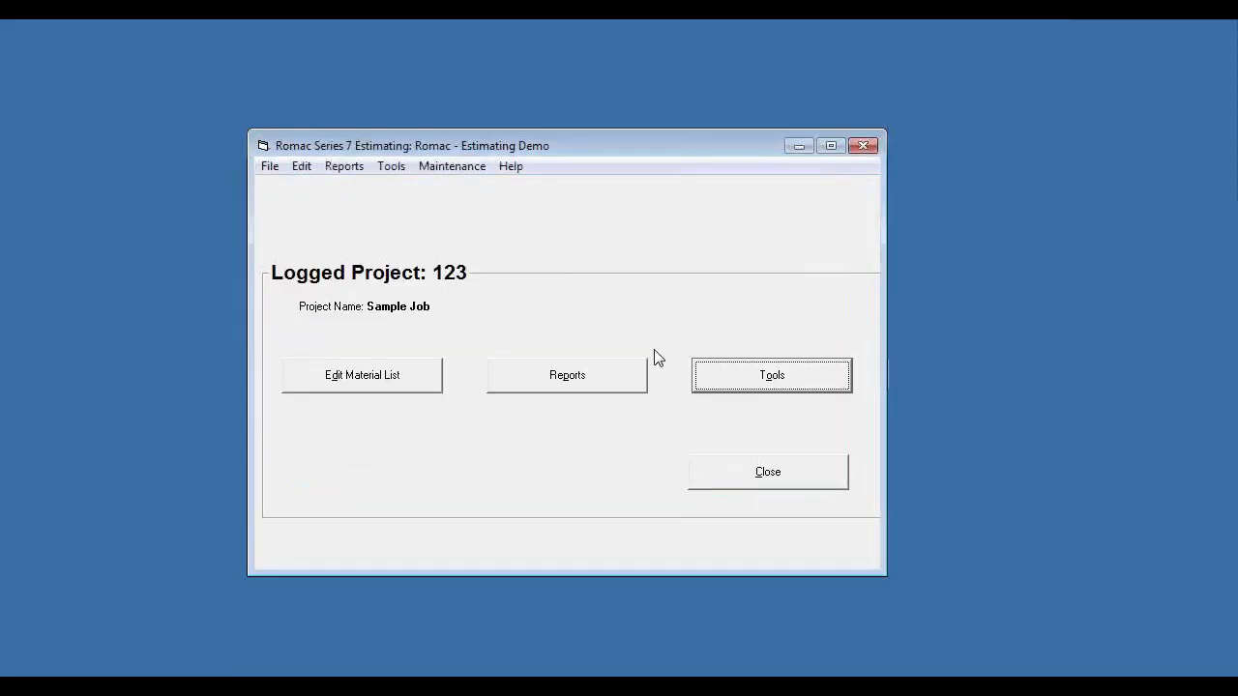
# - Look through the finish codes and descriptions in the system finishes table and close it
pyautogui.click(450, 168)
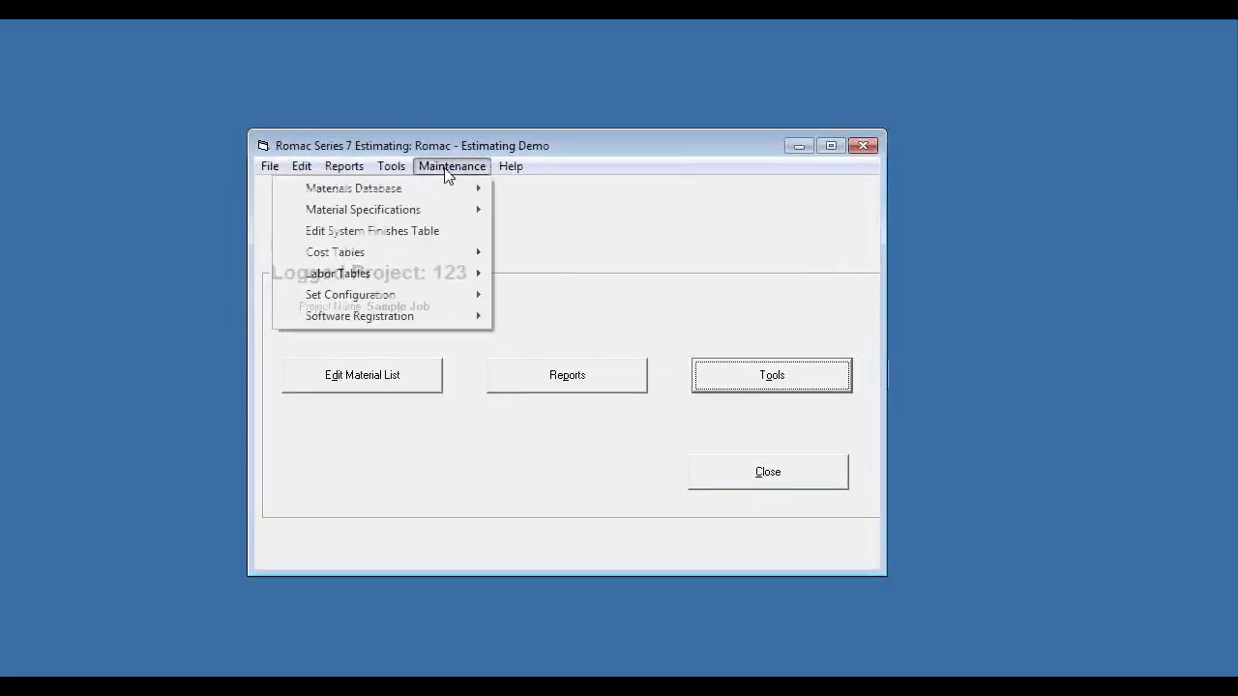
pyautogui.click(394, 231)
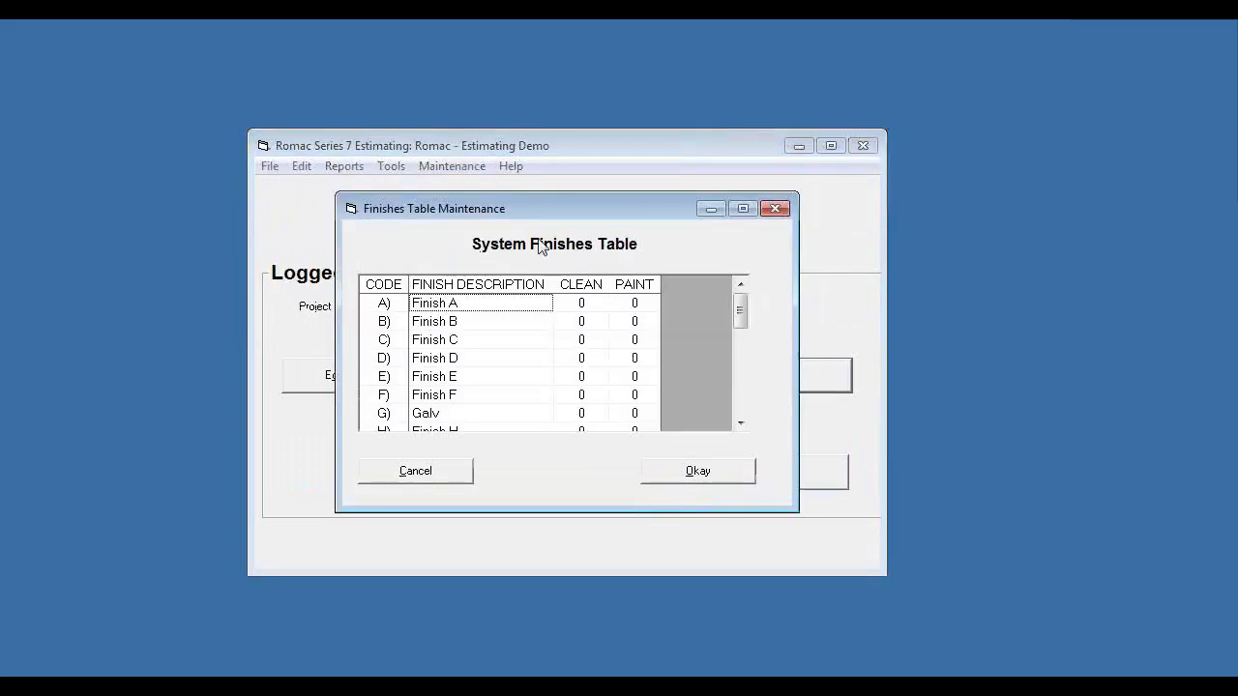
pyautogui.moveTo(743, 329); pyautogui.dragTo(748, 374)
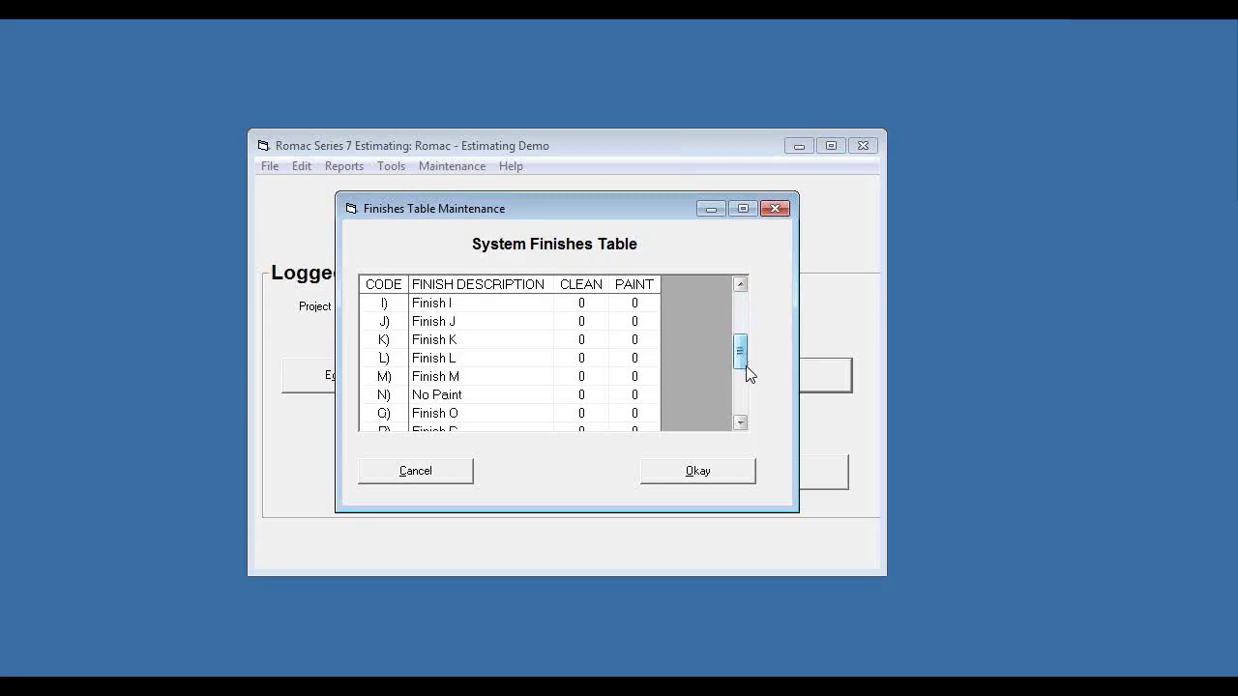
pyautogui.click(699, 476)
# - Review the item costs in the Structural / nested cost table and close the table
pyautogui.click(454, 170)
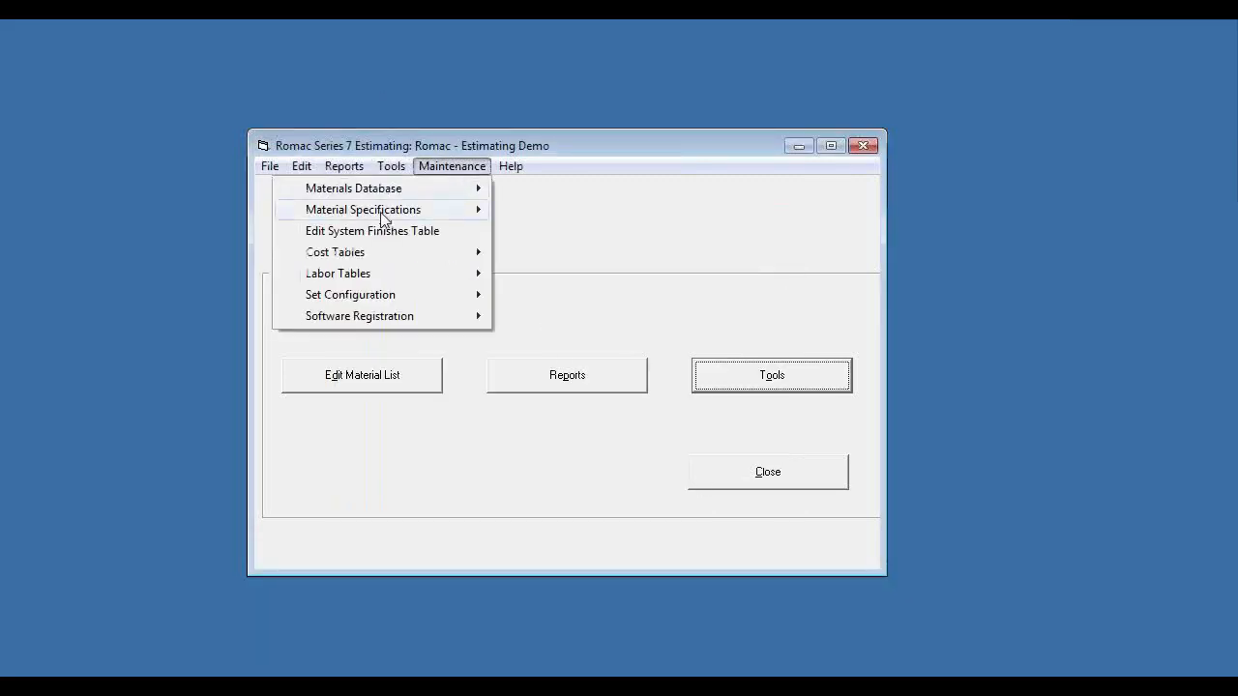
pyautogui.moveTo(354, 251)
pyautogui.moveTo(151, 260)
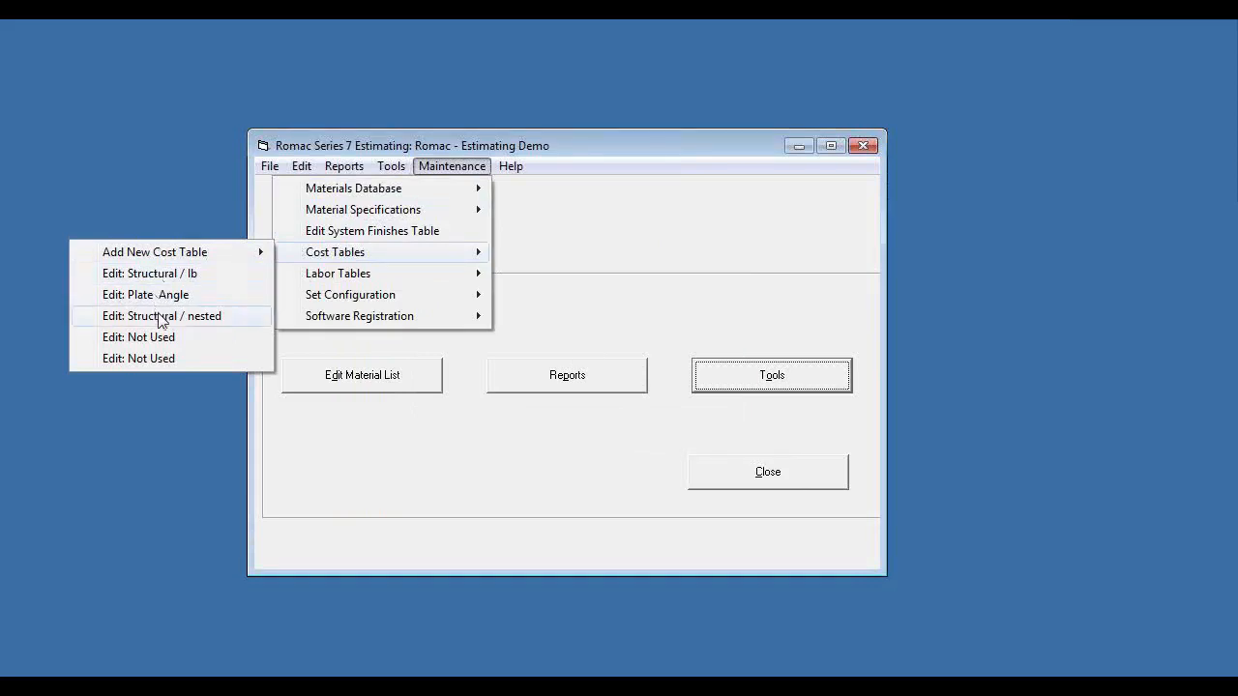
pyautogui.click(159, 315)
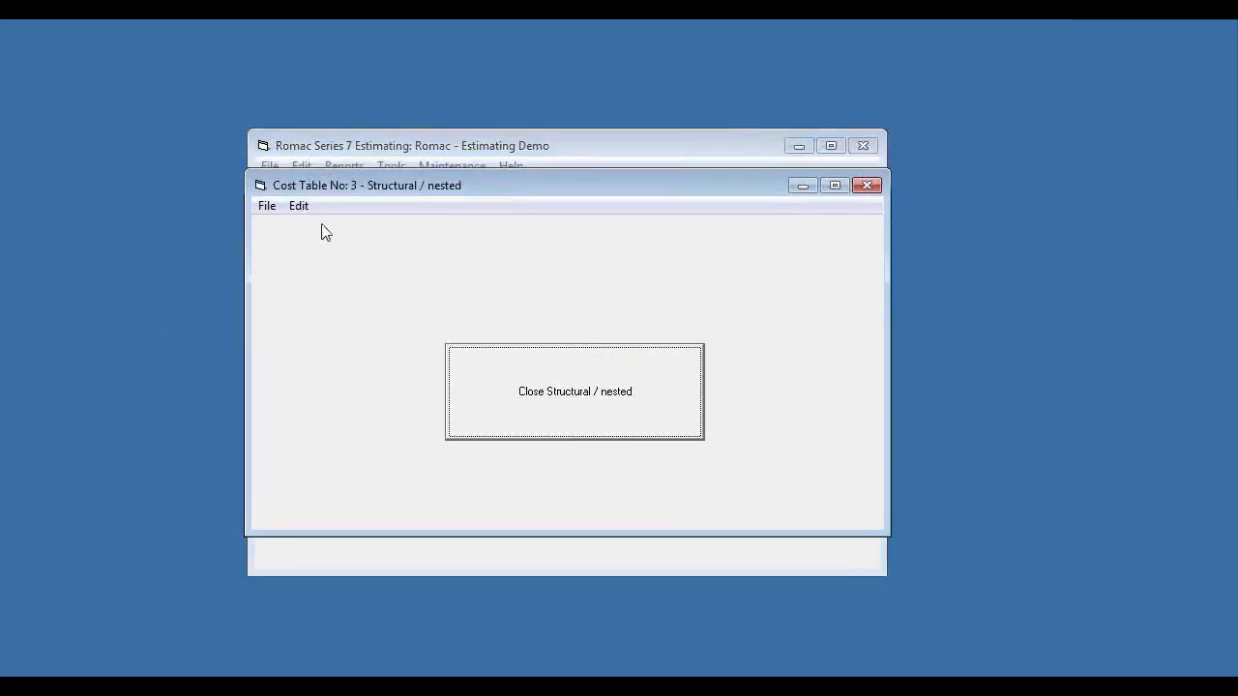
pyautogui.click(299, 207)
pyautogui.click(213, 229)
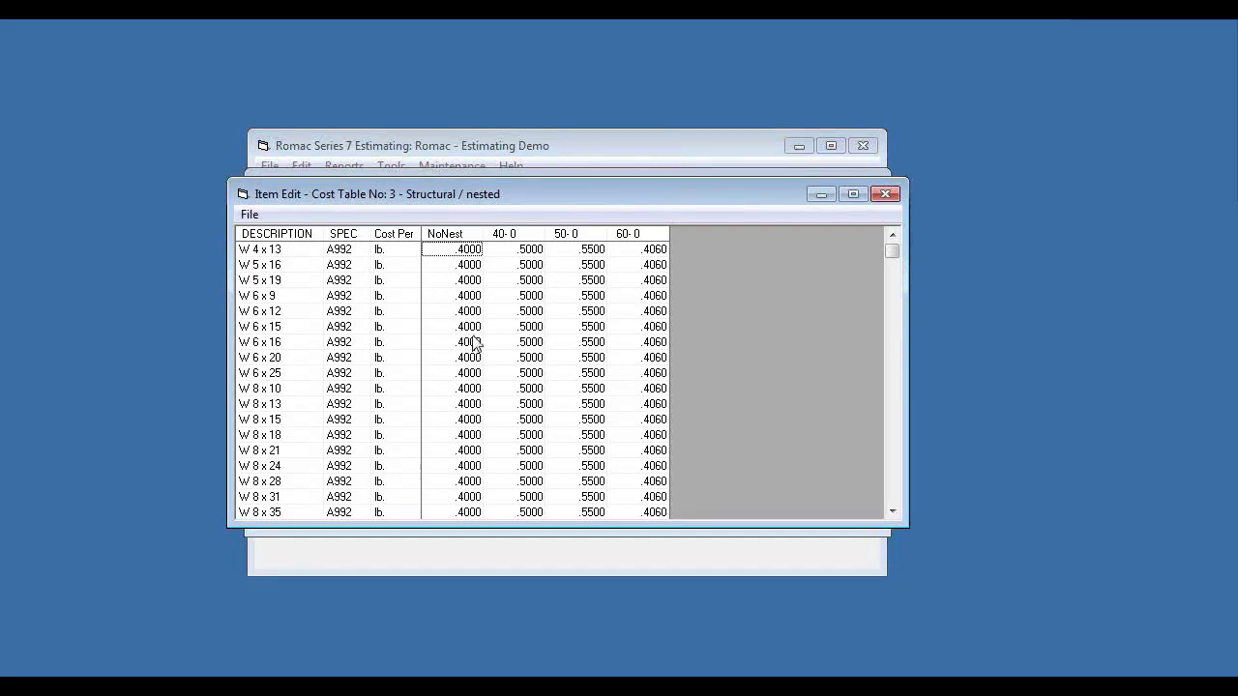
pyautogui.click(888, 196)
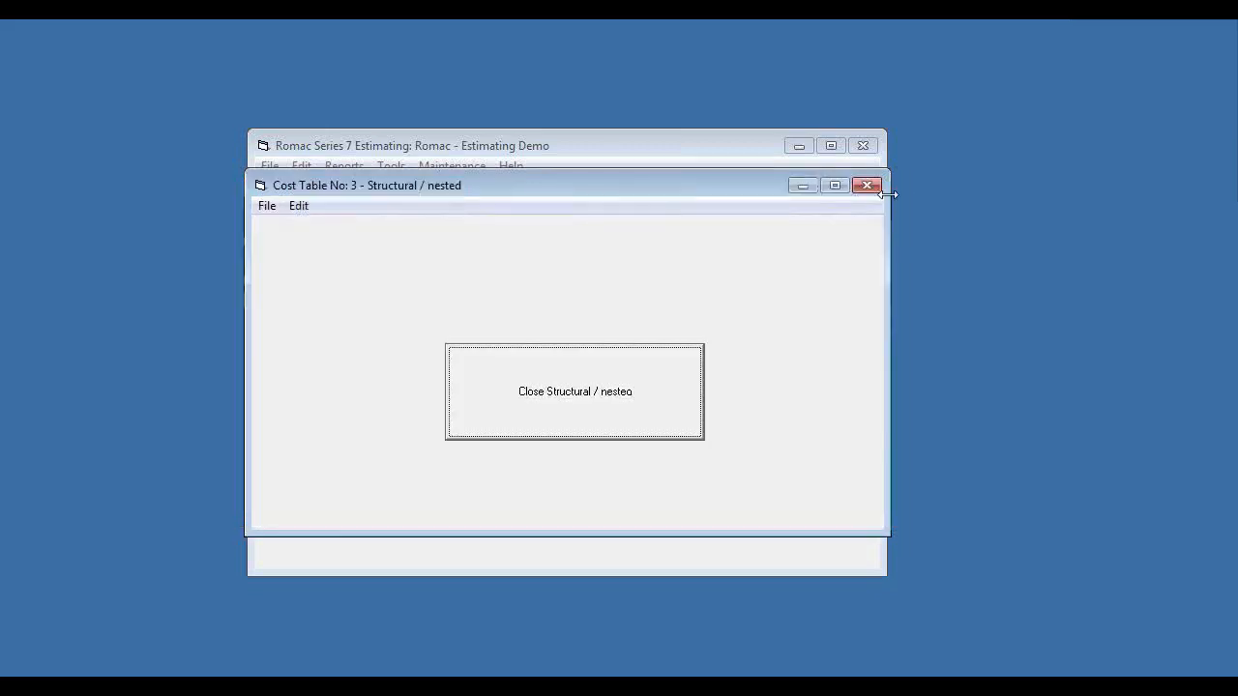
pyautogui.click(508, 382)
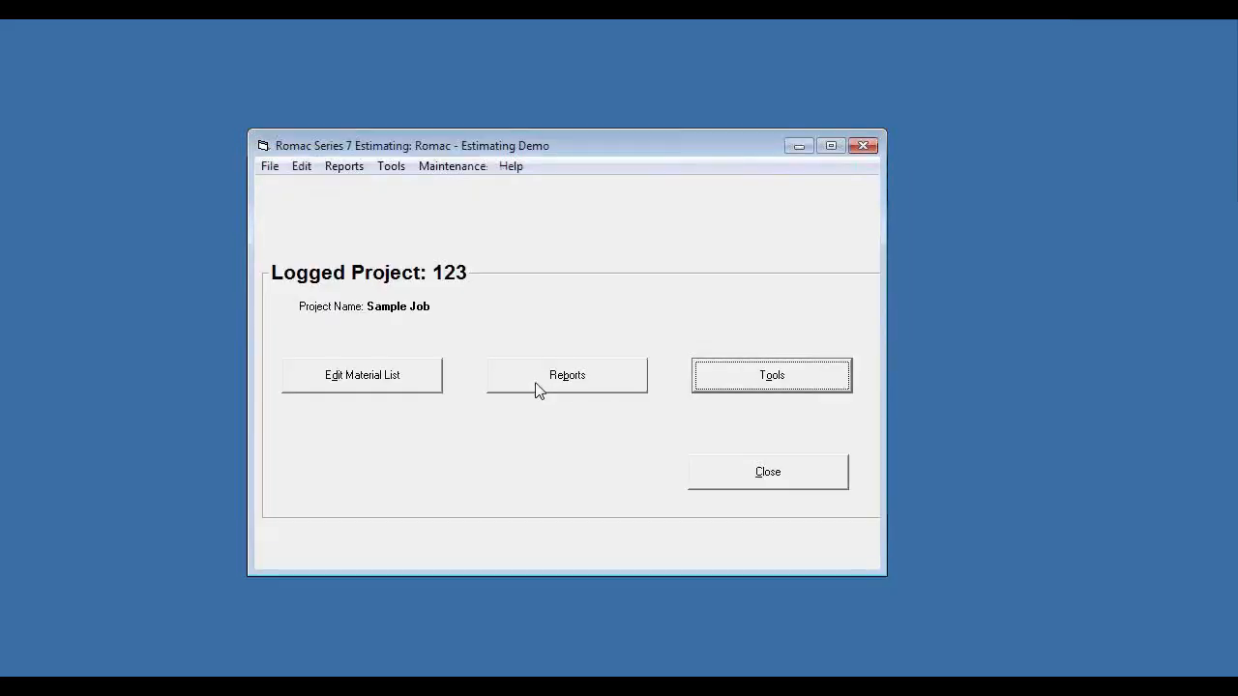
# - Look through the labor codes and operation hours in the Type 3 labor table and close it
pyautogui.click(437, 169)
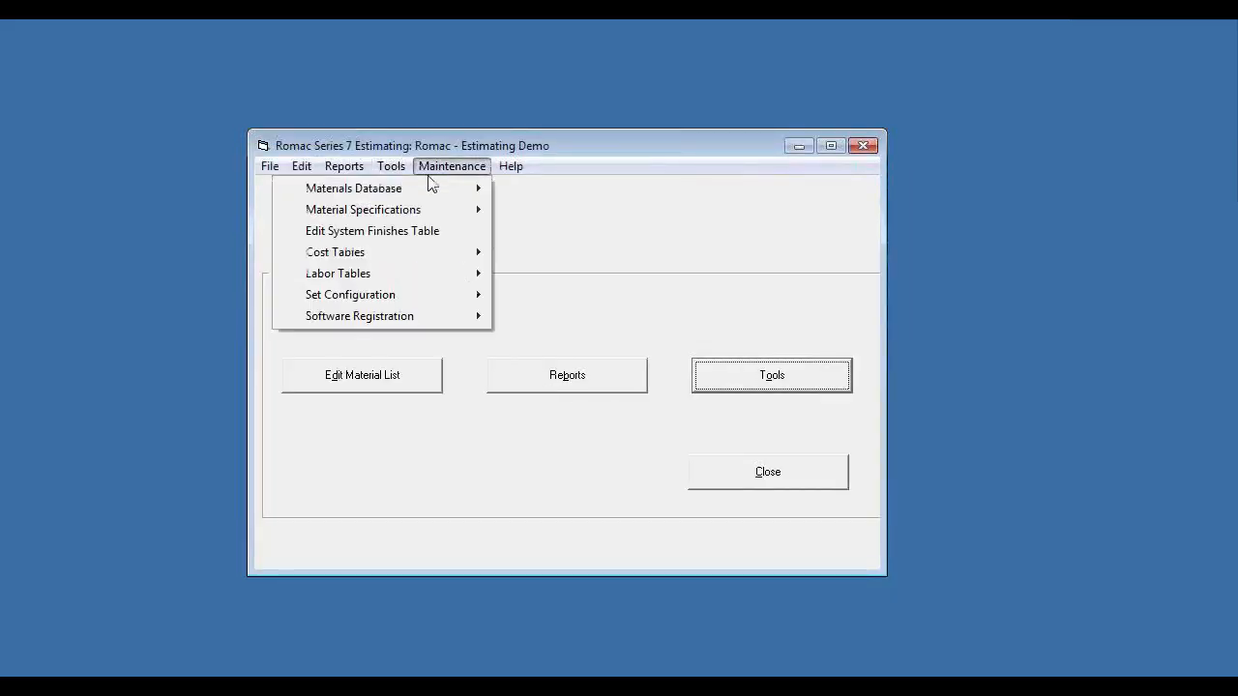
pyautogui.moveTo(341, 278)
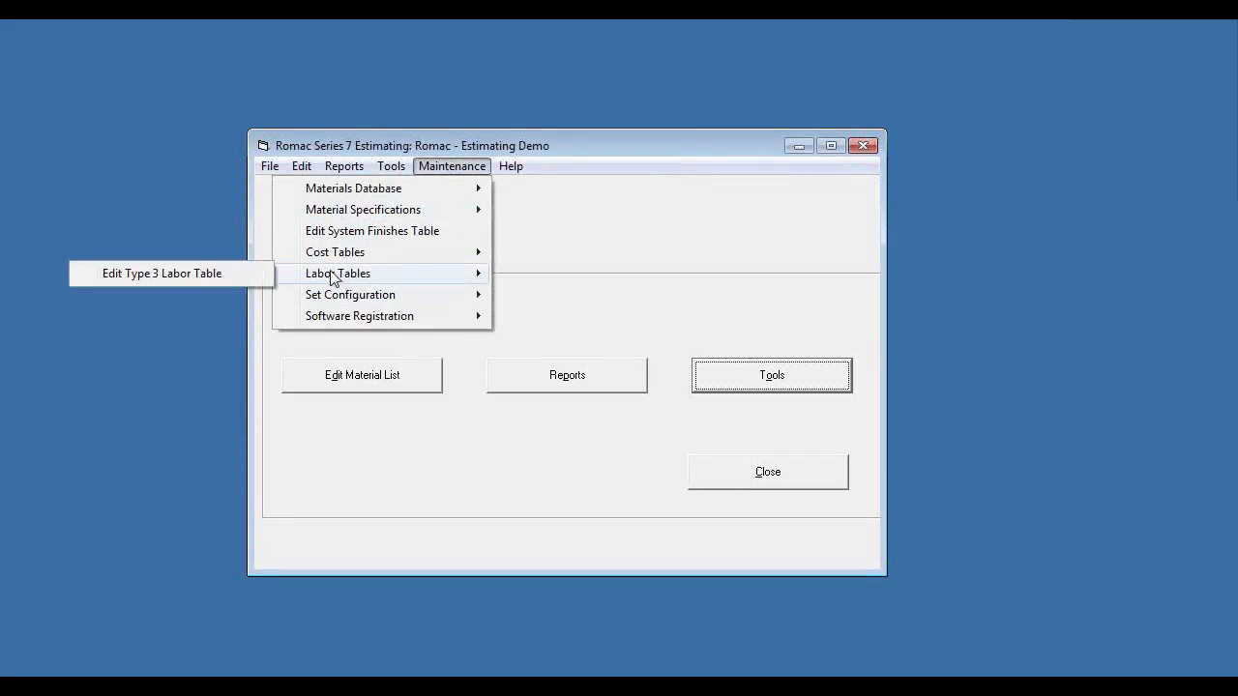
pyautogui.click(184, 278)
pyautogui.moveTo(951, 259); pyautogui.dragTo(940, 378)
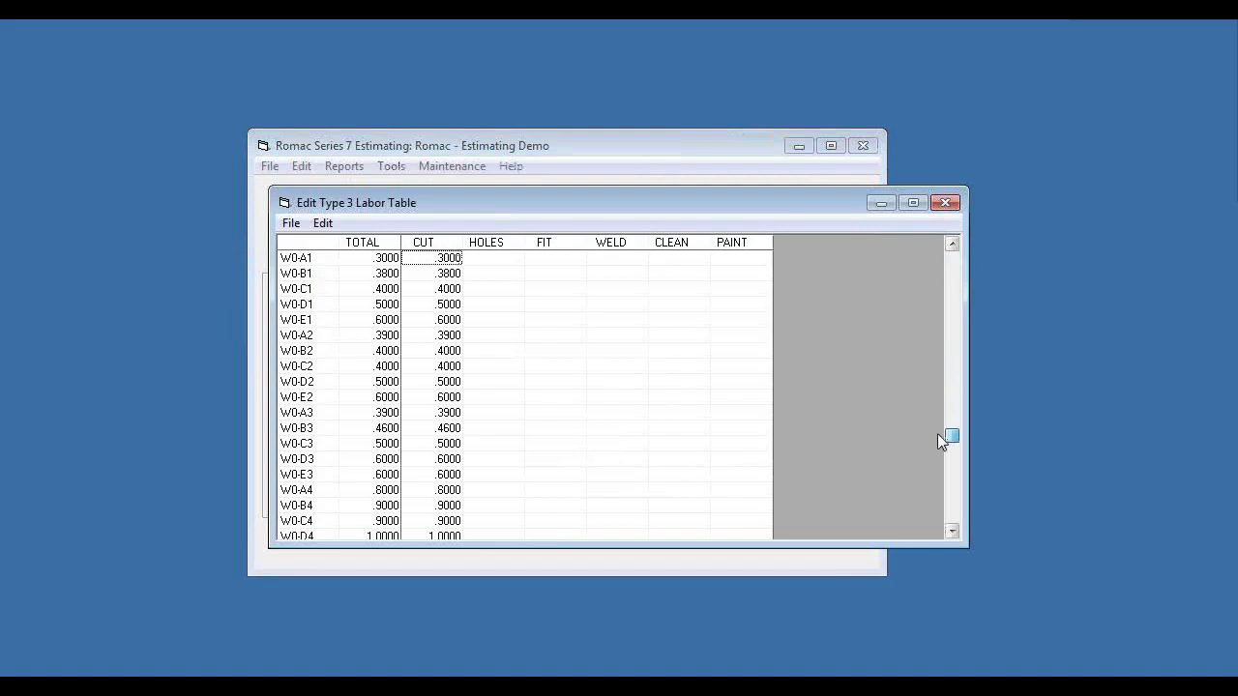
pyautogui.moveTo(938, 434); pyautogui.dragTo(942, 445)
pyautogui.click(953, 511)
pyautogui.click(953, 511)
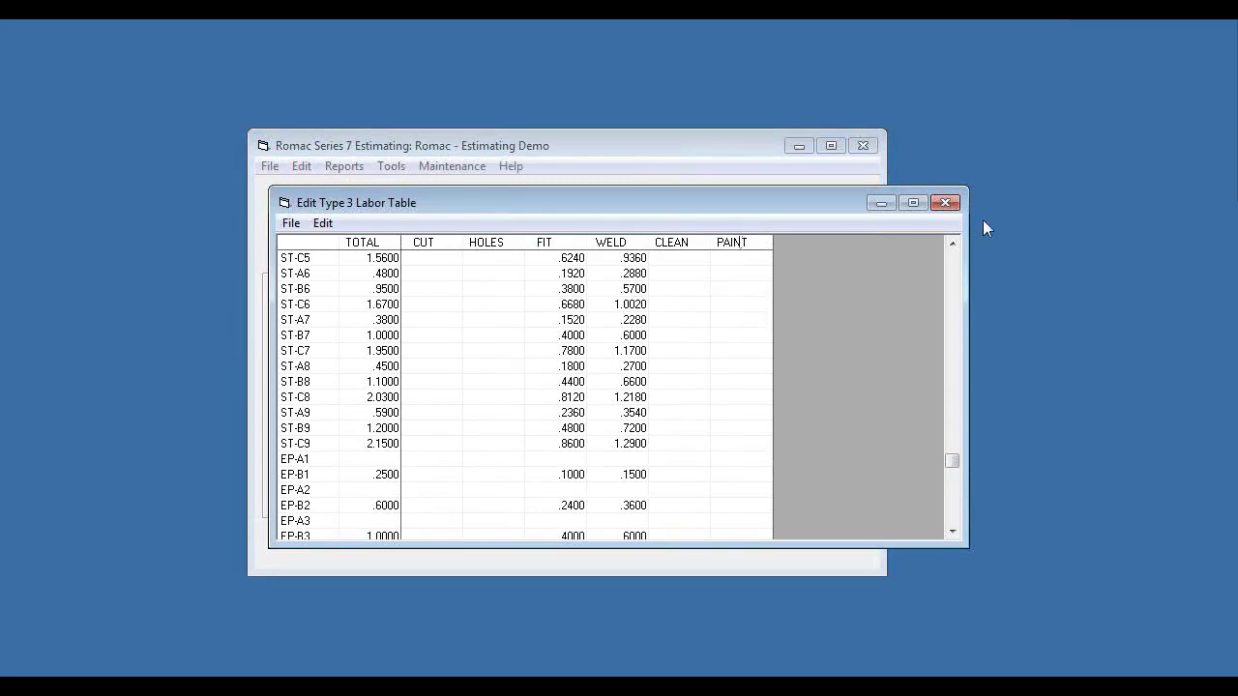
pyautogui.click(945, 202)
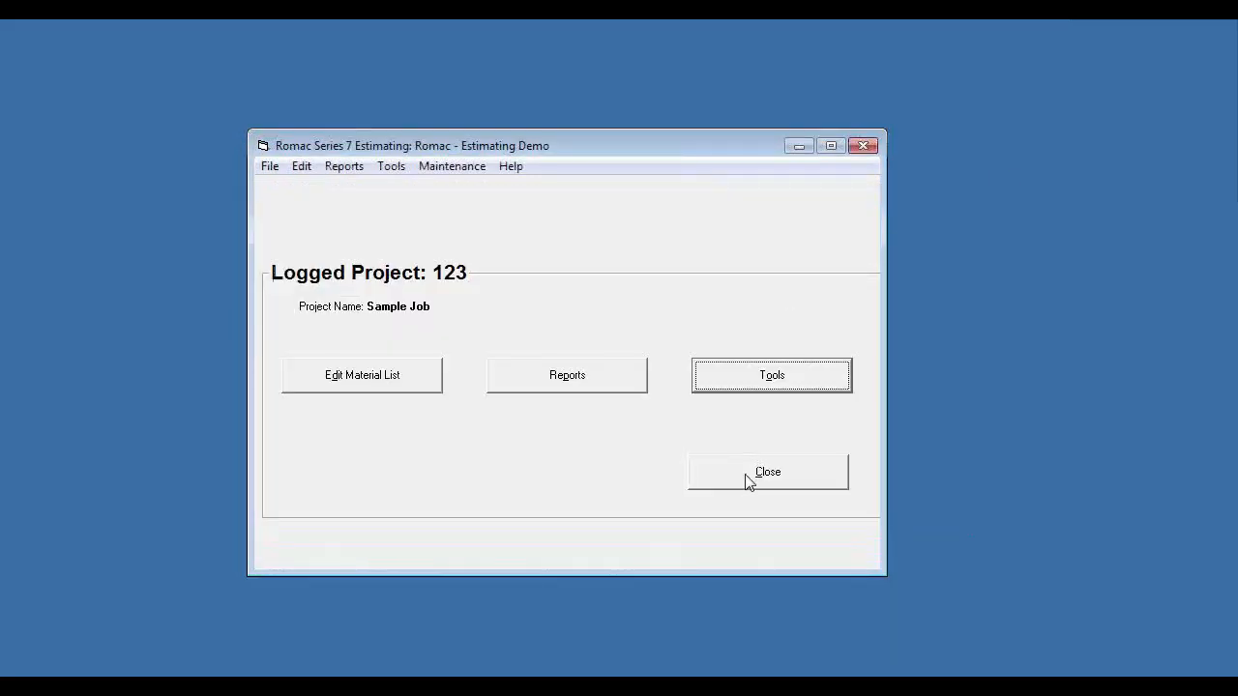